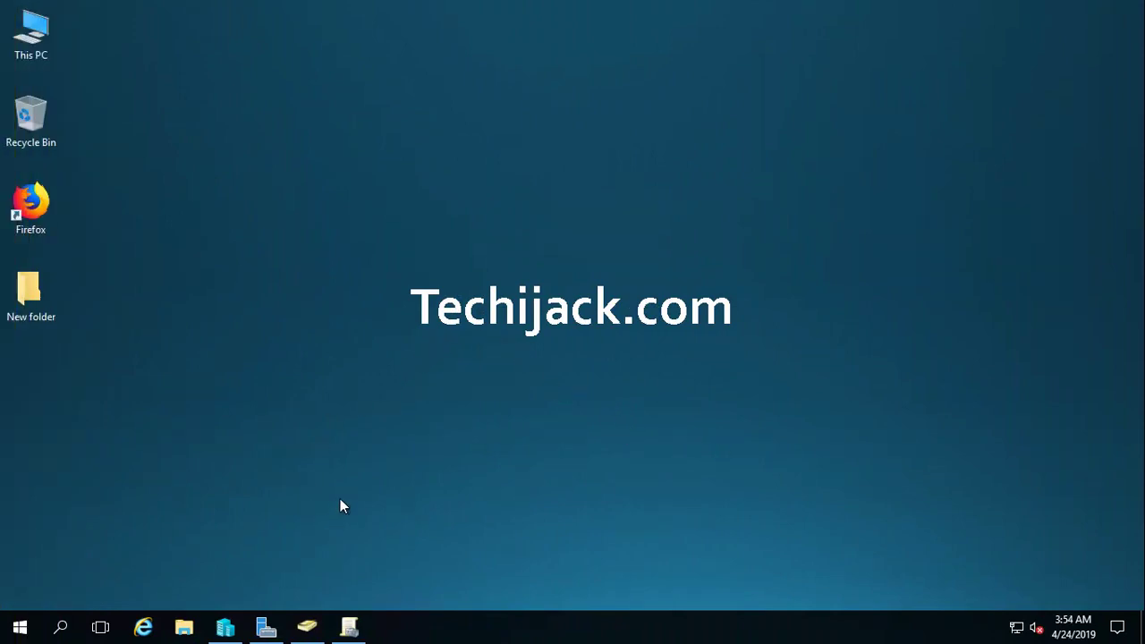
Step: Open Active Directory Users and Computers and list the CLIENT-01 and CLIENT-02 computers in Company_Pc
{"action": "left_click", "coordinate": [307, 626]}
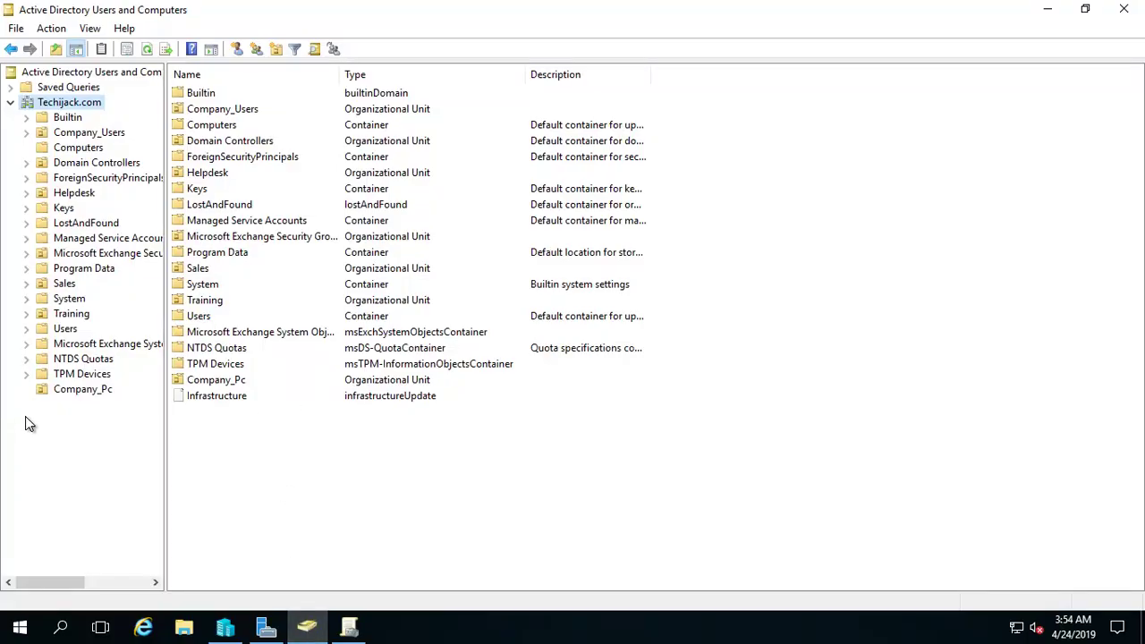
{"action": "left_click", "coordinate": [81, 390]}
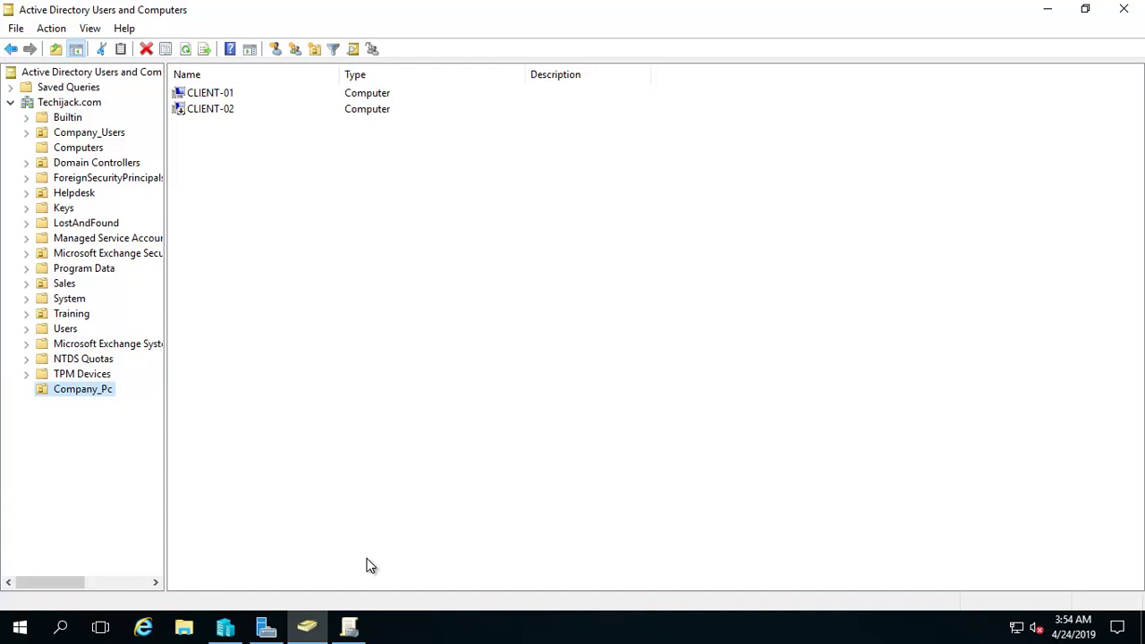
Step: Delete the Blocking Router Login link and link a new 'Blocking Router Page' GPO to Company_Pc
{"action": "left_click", "coordinate": [349, 627]}
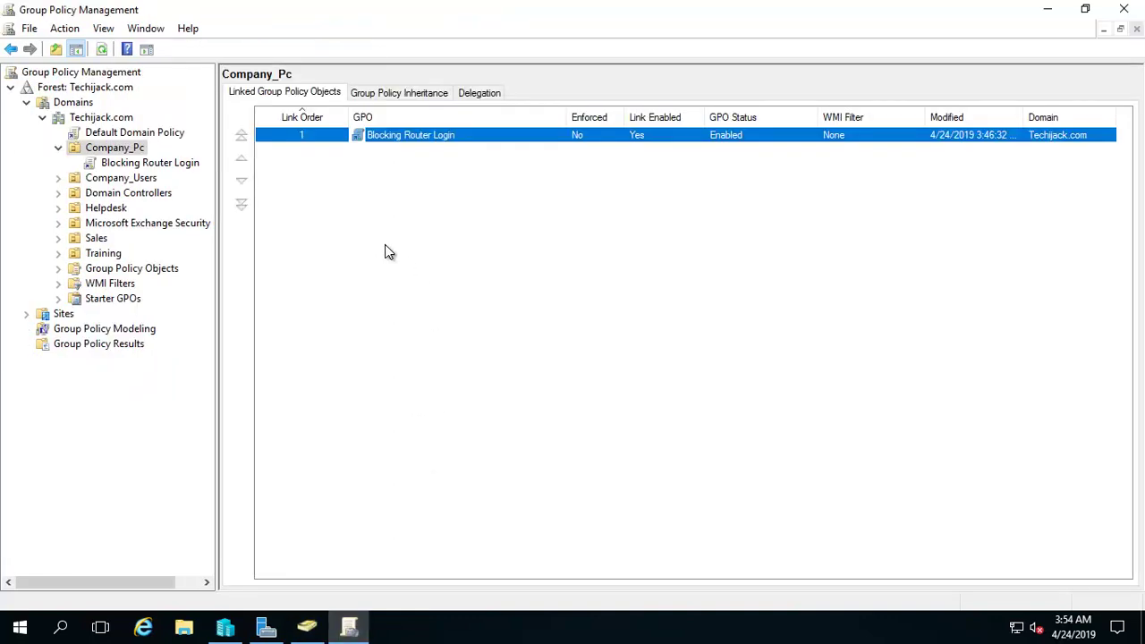
{"action": "left_click", "coordinate": [99, 149]}
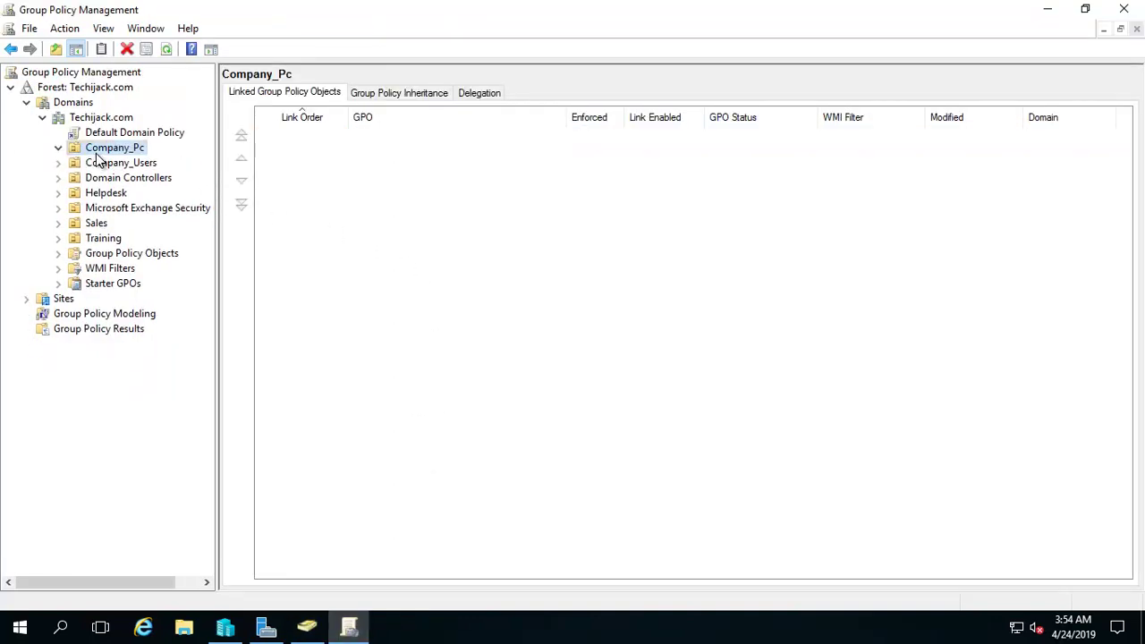
{"action": "left_click", "coordinate": [88, 148]}
{"action": "right_click", "coordinate": [73, 149]}
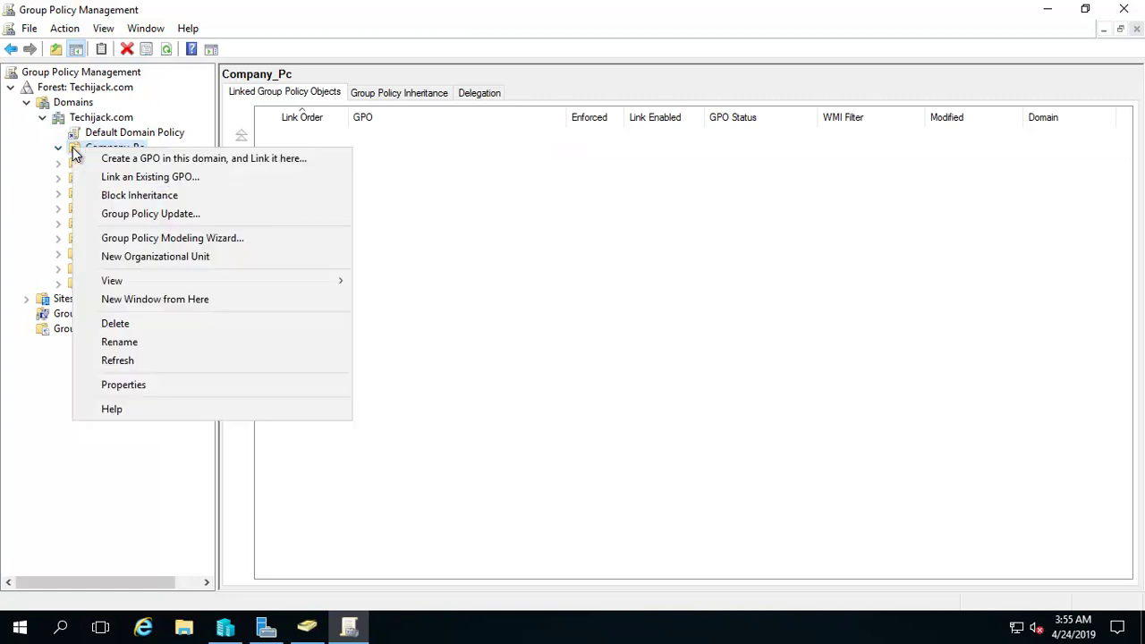
{"action": "left_click", "coordinate": [134, 158]}
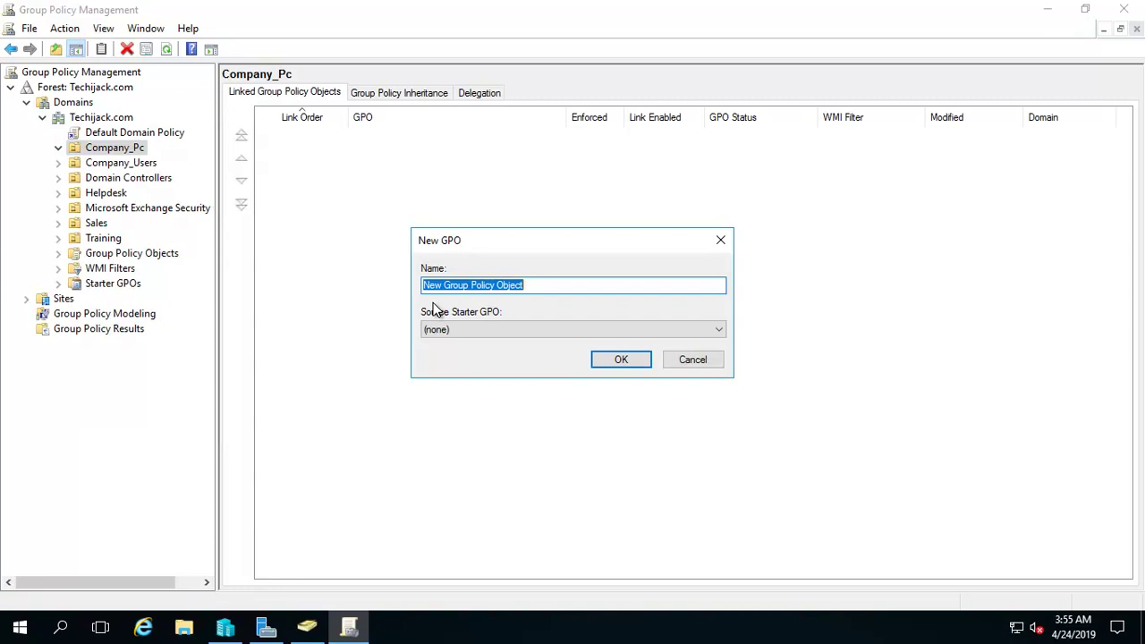
{"action": "type", "text": "Bloc"}
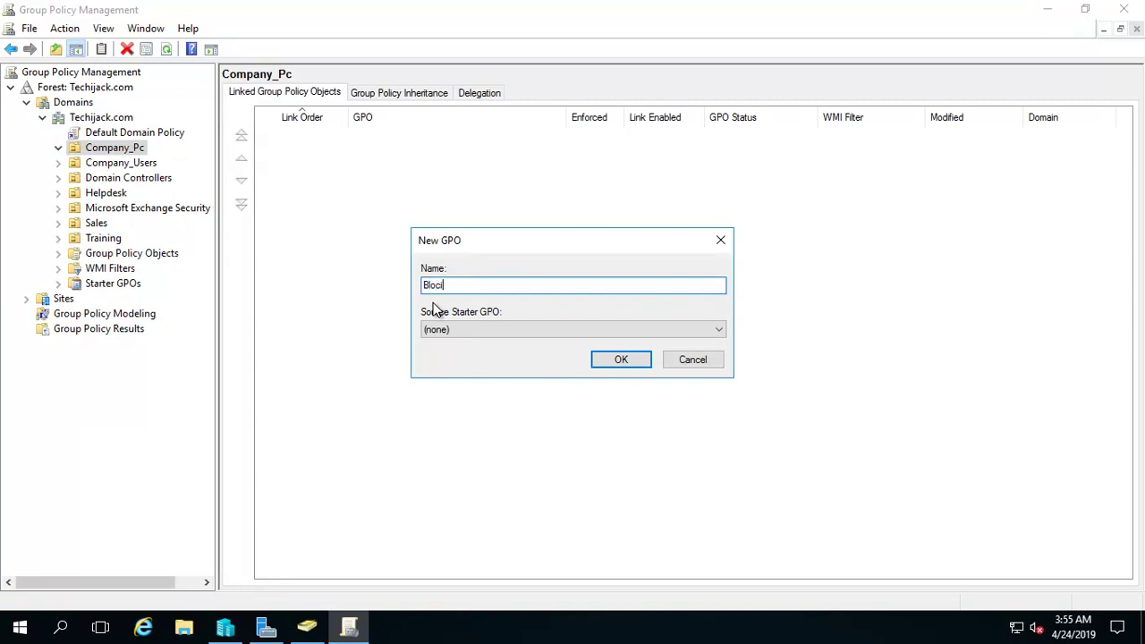
{"action": "type", "text": "king Router Page"}
{"action": "left_click", "coordinate": [612, 363]}
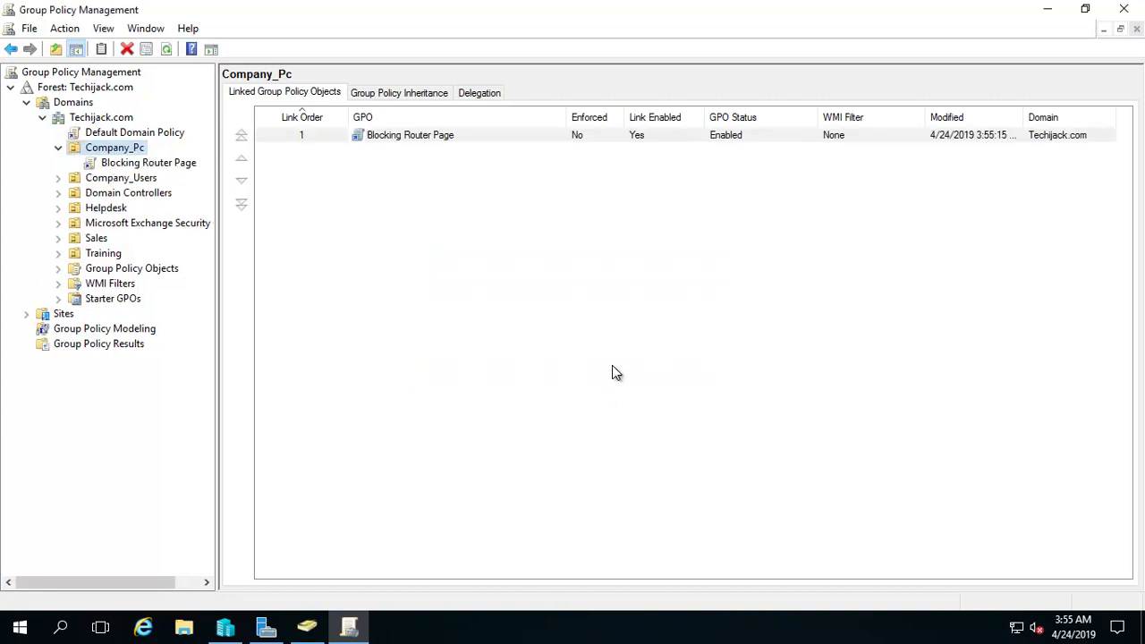
{"action": "left_click", "coordinate": [122, 167]}
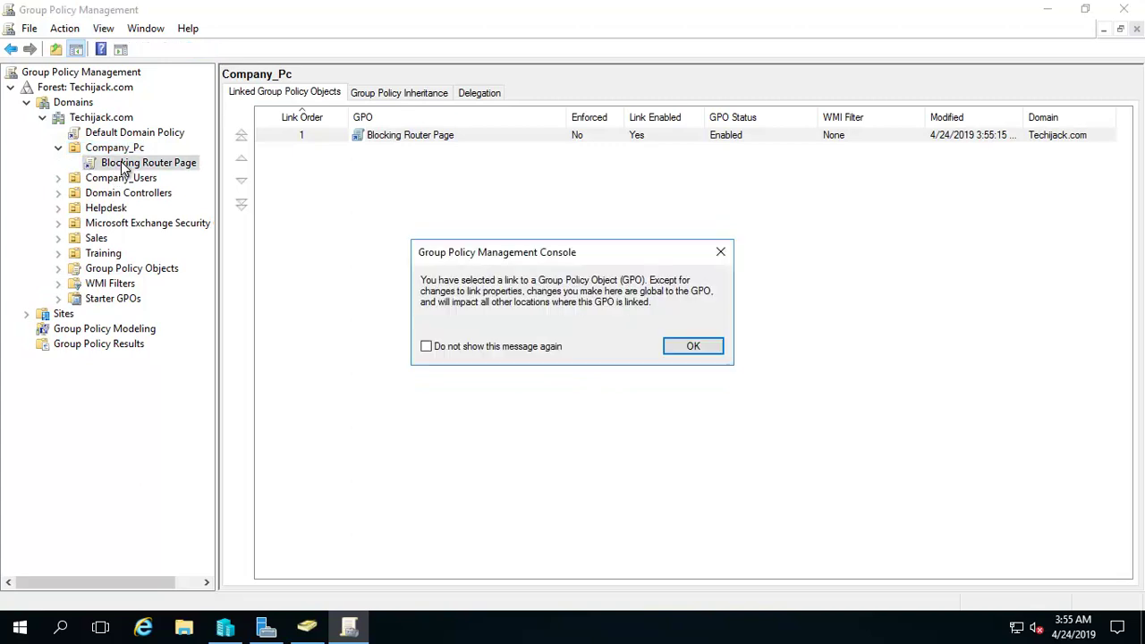
{"action": "left_click", "coordinate": [678, 349]}
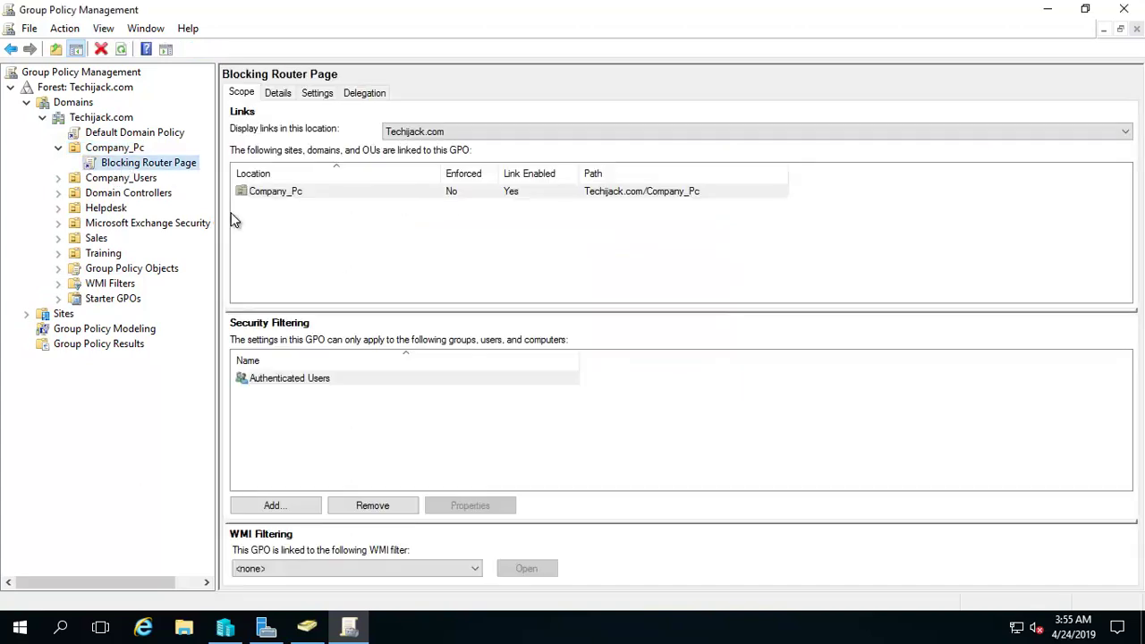
Step: Edit the Blocking Router Page GPO in a maximized editor with Computer Policies expanded
{"action": "right_click", "coordinate": [179, 169]}
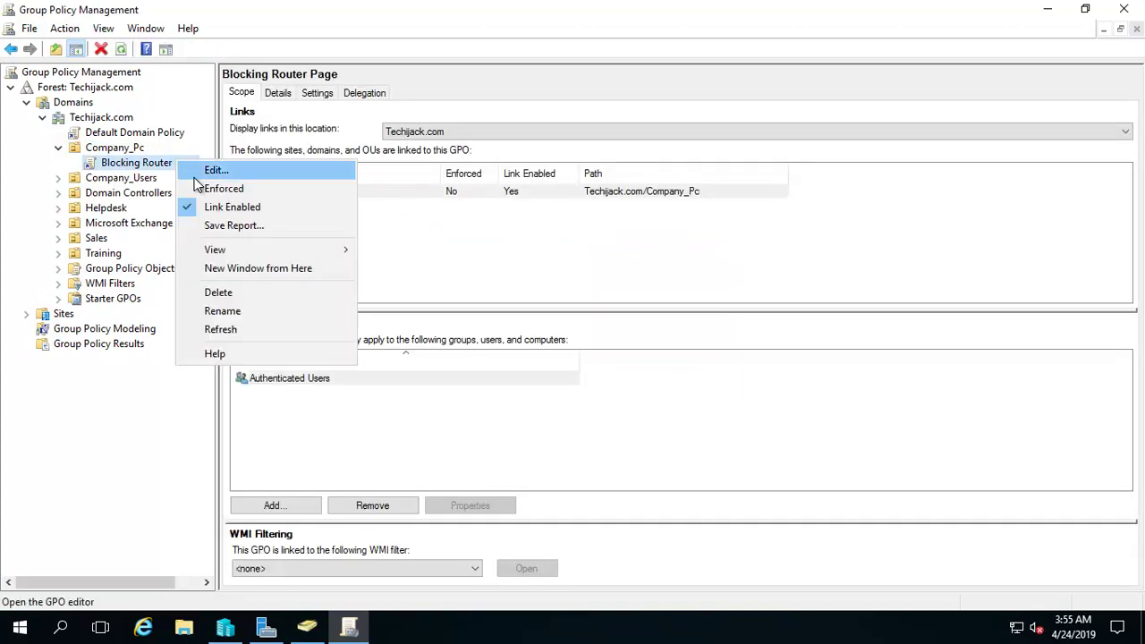
{"action": "left_click", "coordinate": [192, 171]}
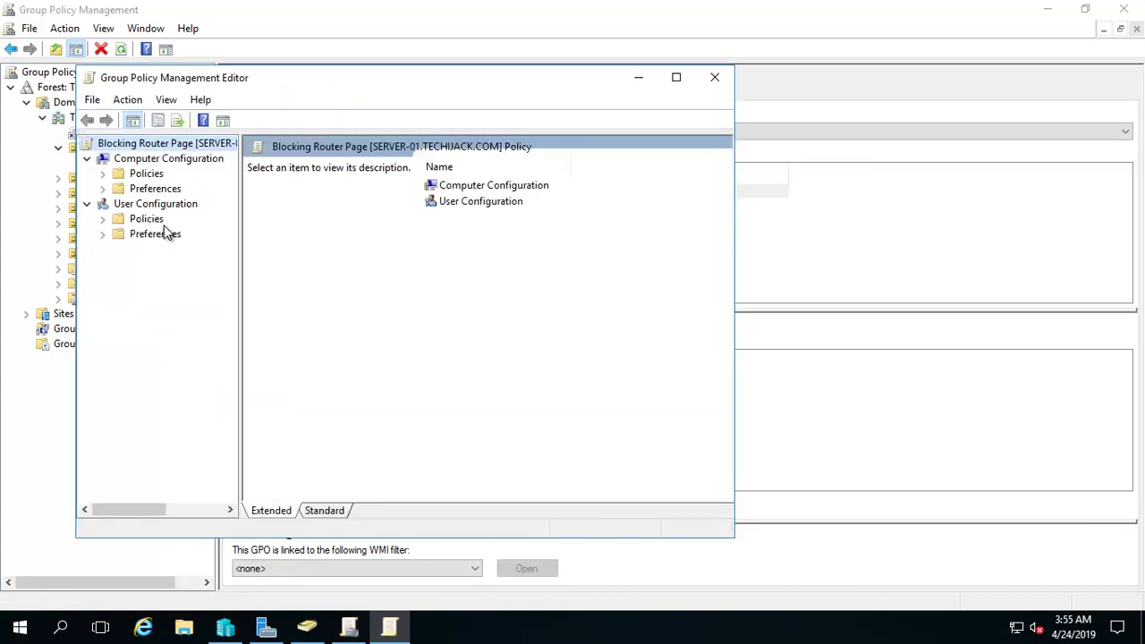
{"action": "left_click_drag", "start_coordinate": [250, 78], "coordinate": [496, 85]}
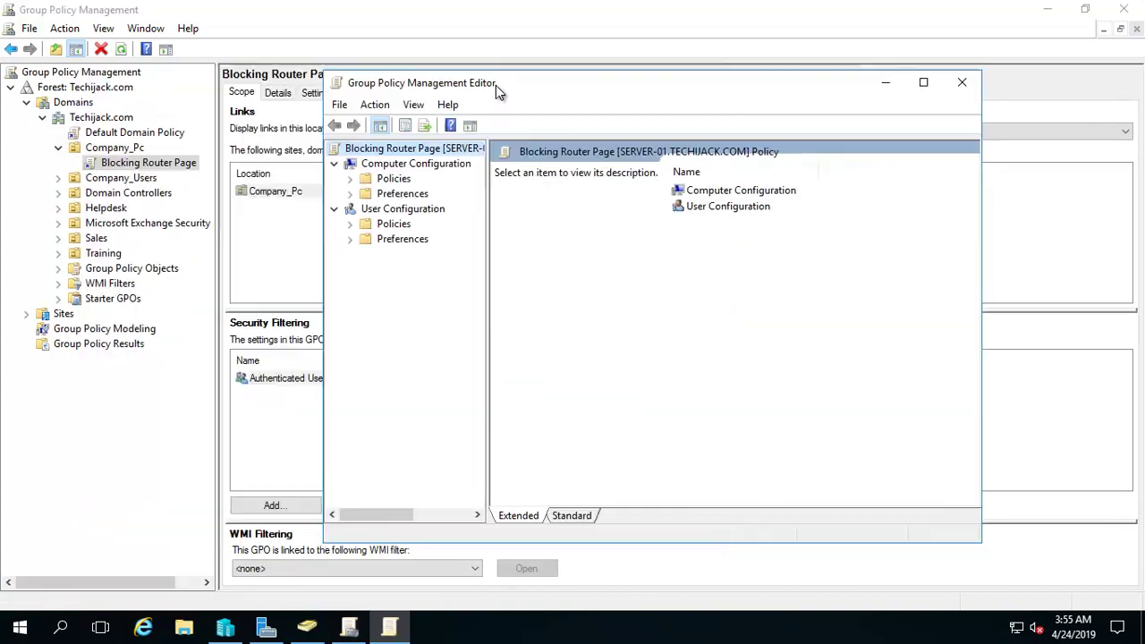
{"action": "left_click", "coordinate": [368, 178]}
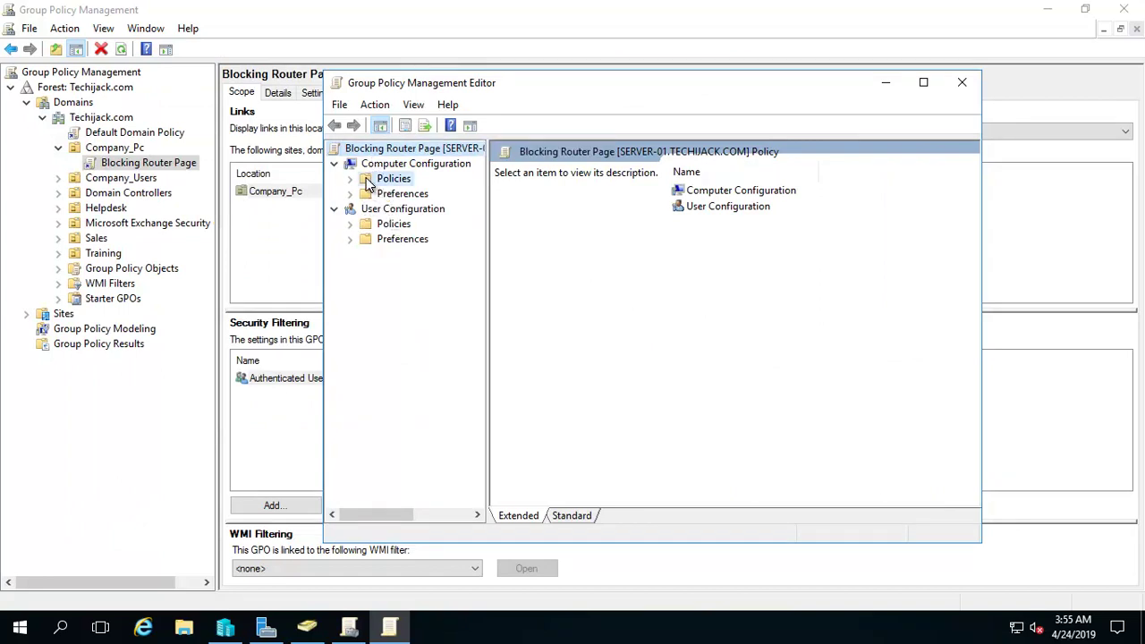
{"action": "left_click", "coordinate": [350, 178]}
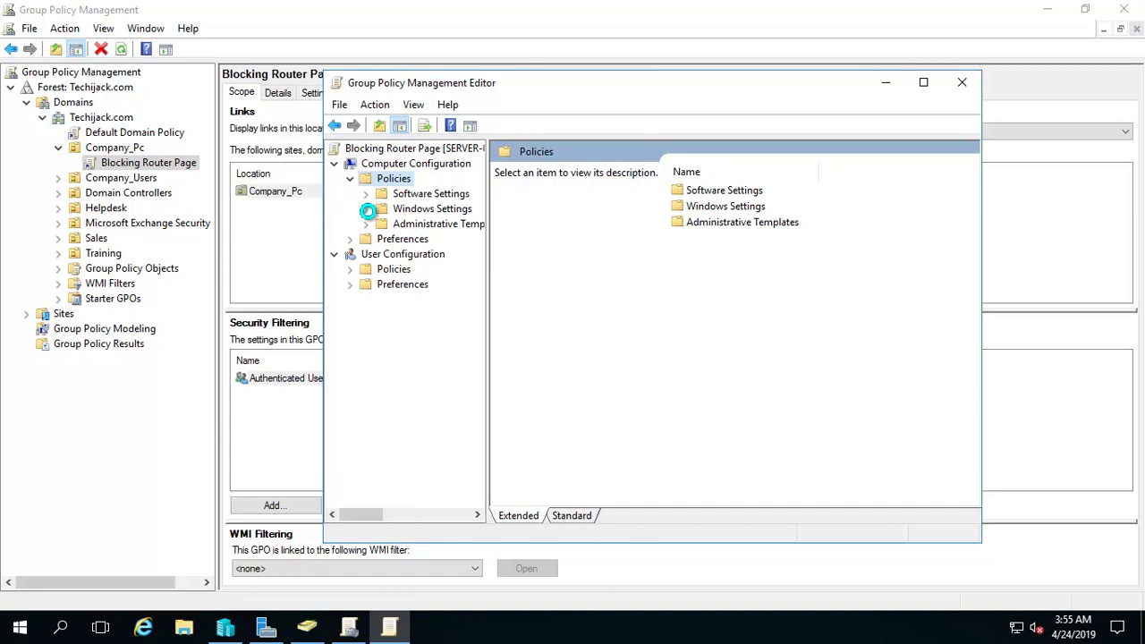
{"action": "left_click", "coordinate": [923, 83]}
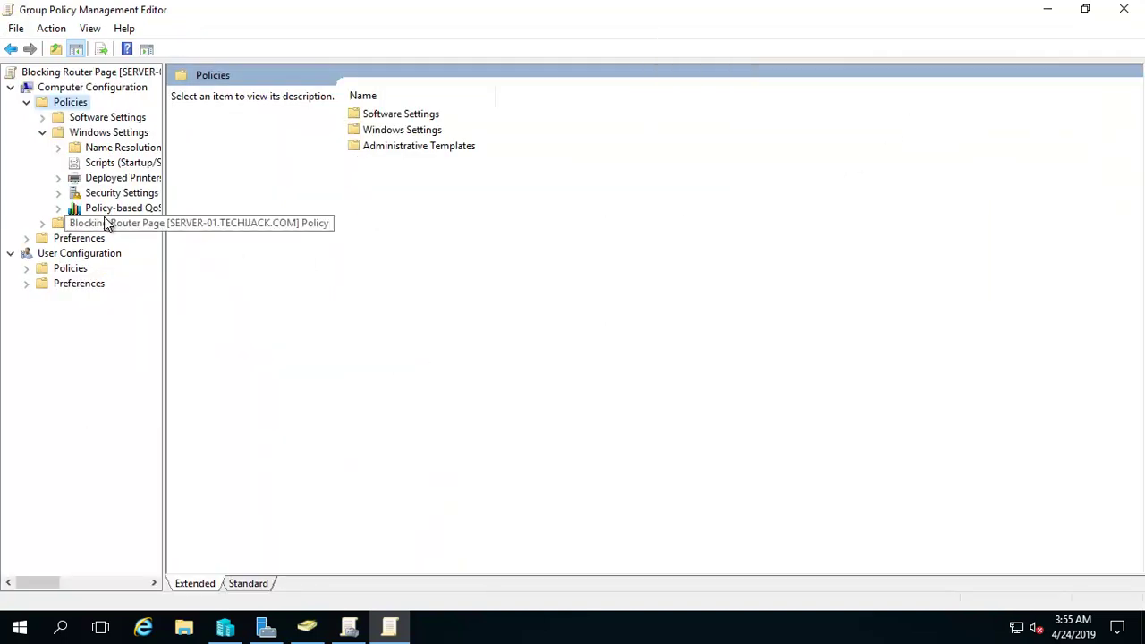
{"action": "left_click_drag", "start_coordinate": [167, 178], "coordinate": [322, 159]}
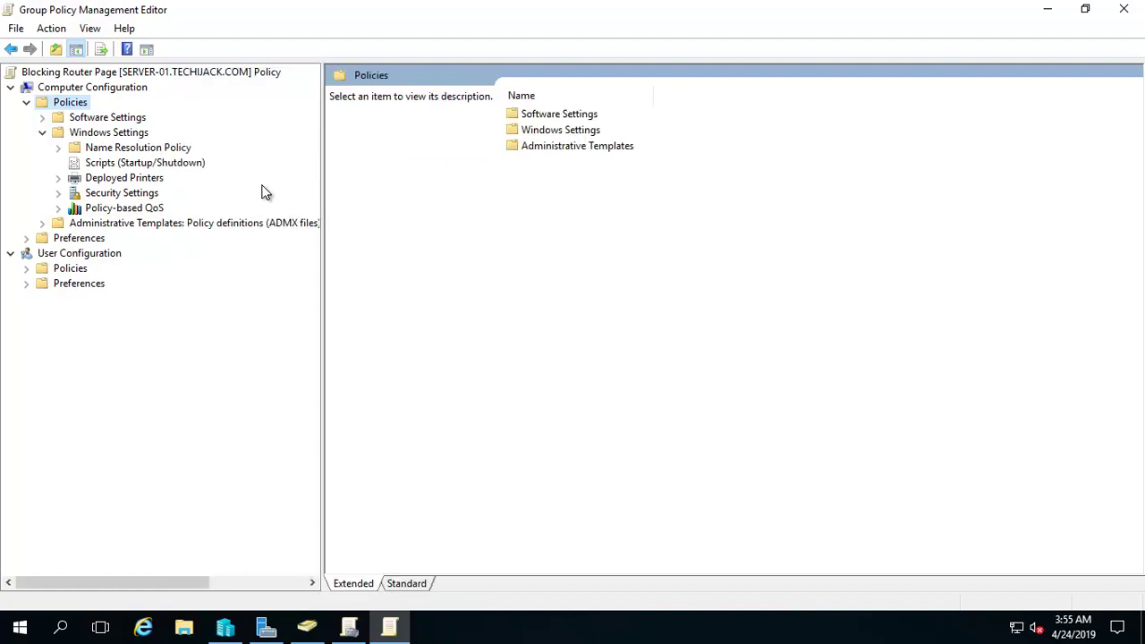
Step: Expand Security Settings to Windows Firewall with Advanced Security and show its policy overview
{"action": "left_click", "coordinate": [58, 193]}
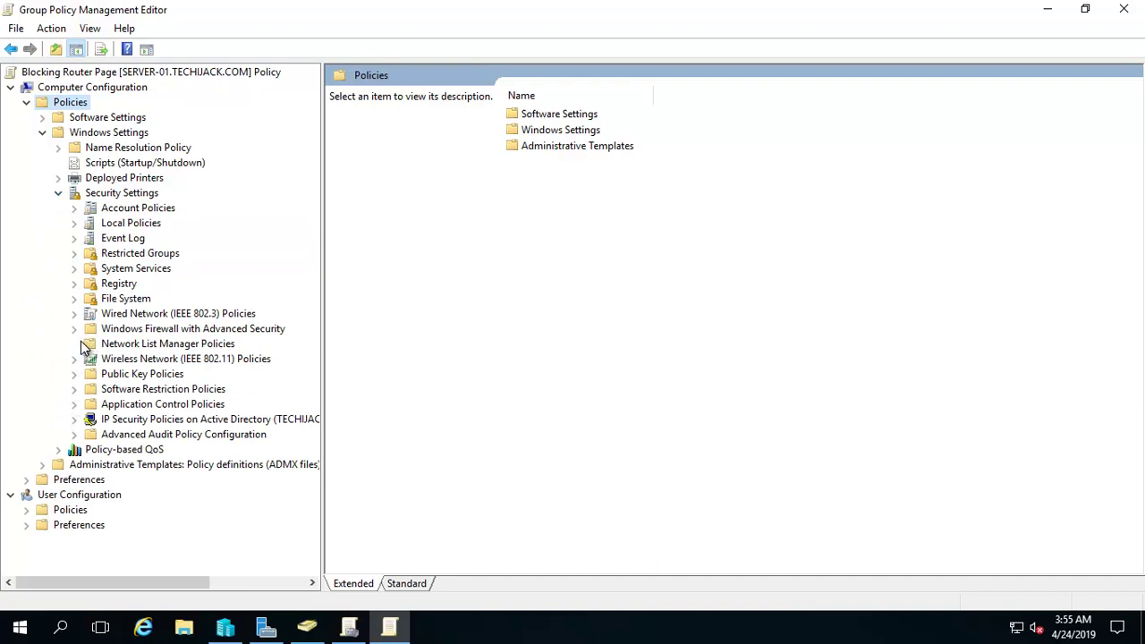
{"action": "left_click", "coordinate": [89, 434]}
{"action": "left_click", "coordinate": [87, 328]}
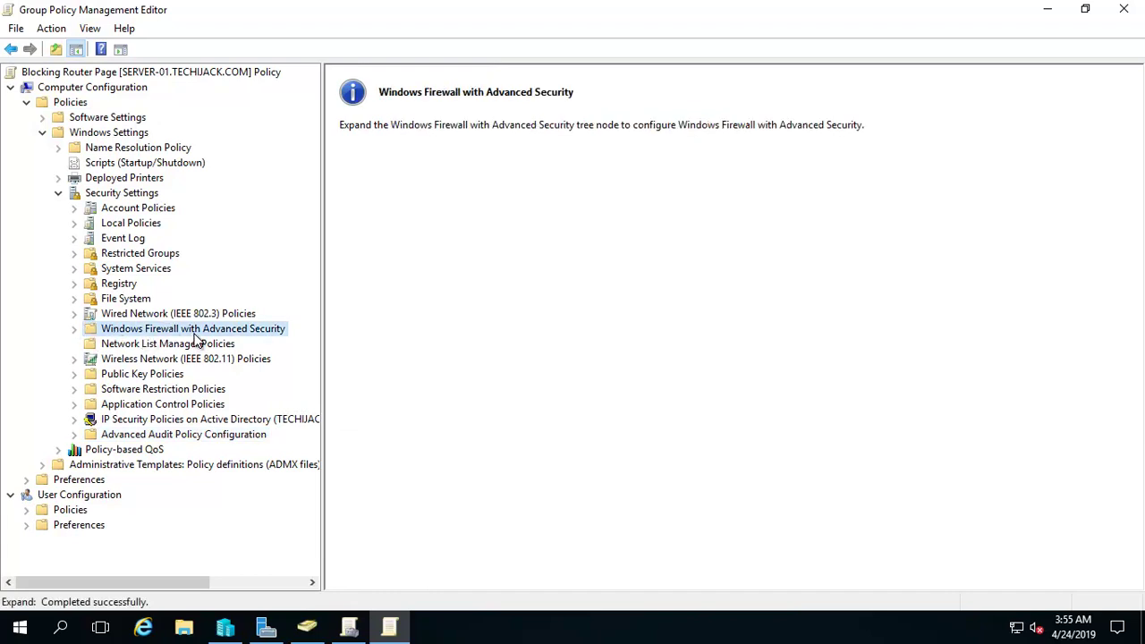
{"action": "left_click", "coordinate": [76, 330]}
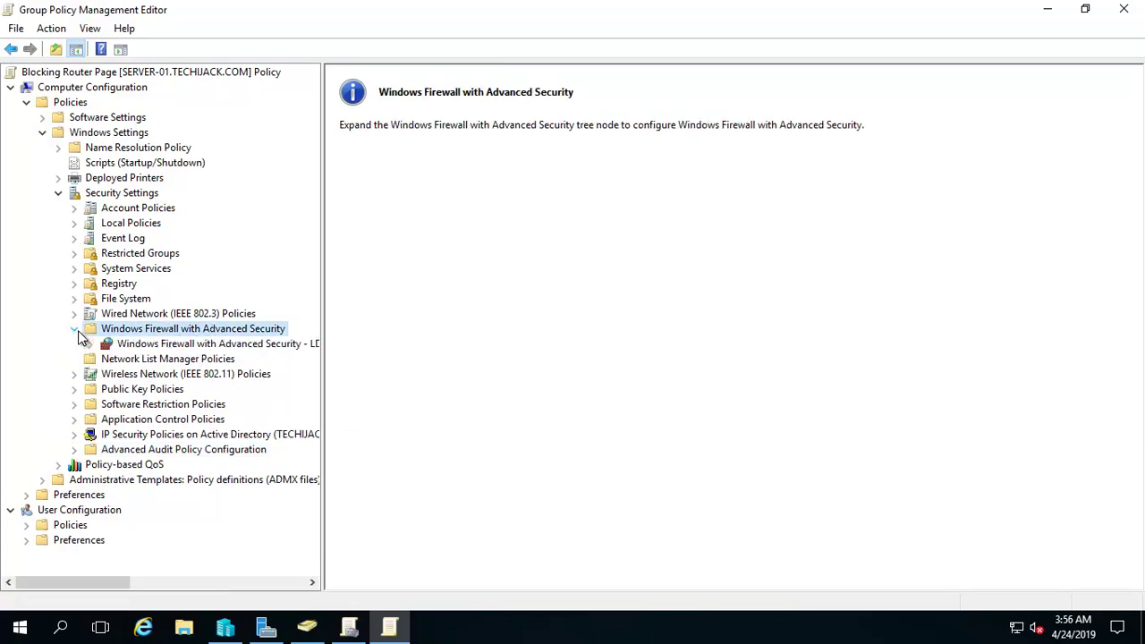
{"action": "left_click", "coordinate": [90, 345]}
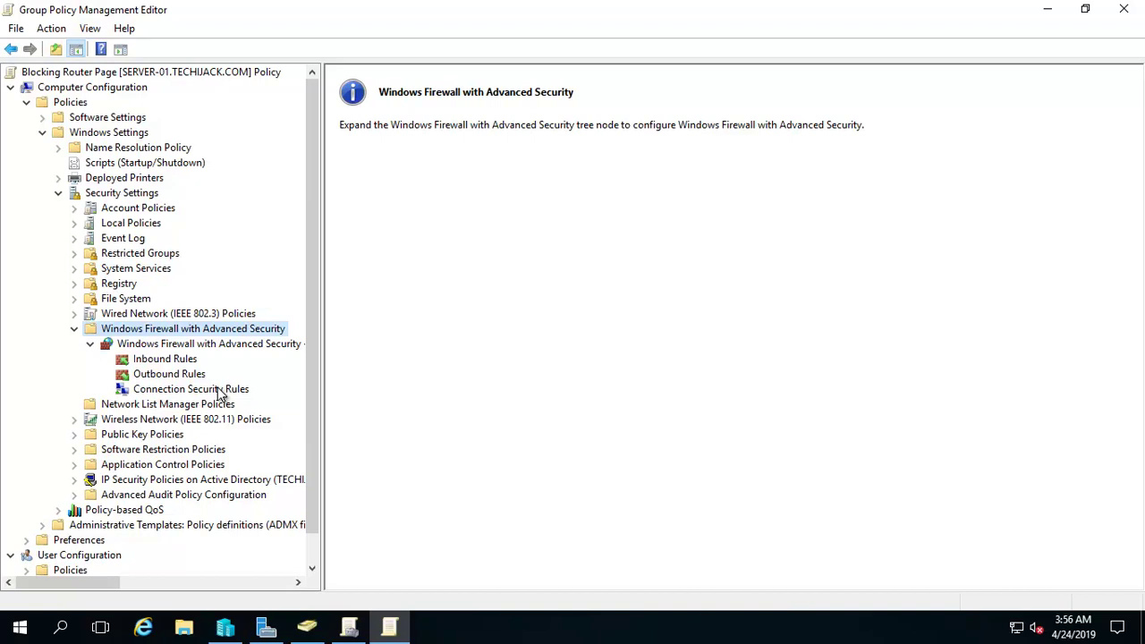
{"action": "left_click", "coordinate": [139, 345]}
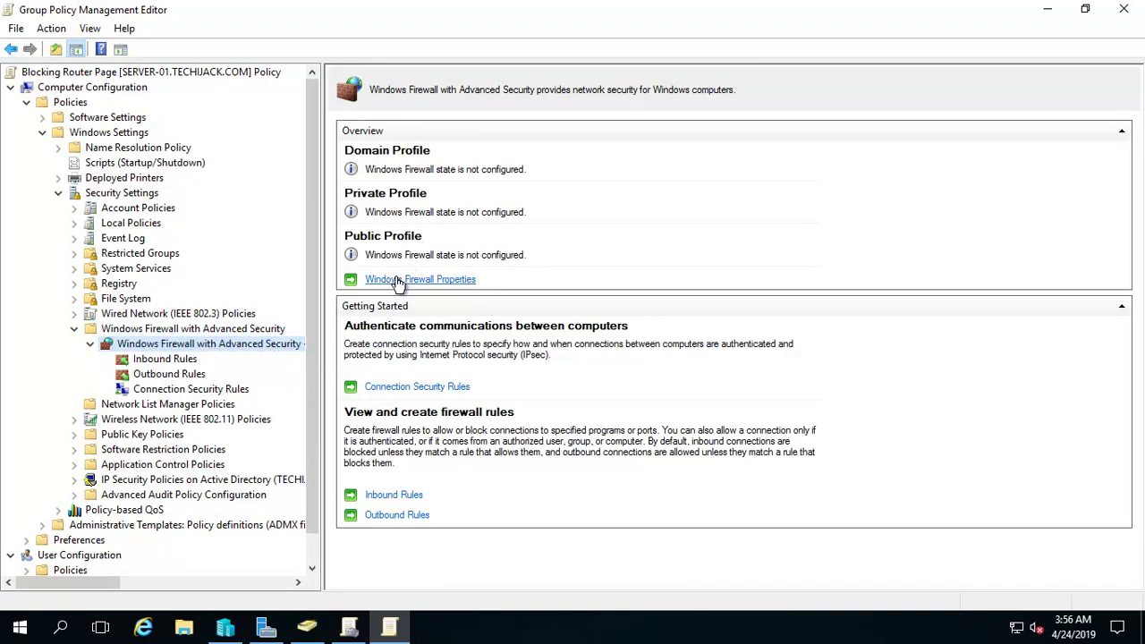
Step: Turn the Domain Profile firewall on, blocking inbound and allowing outbound connections by default
{"action": "left_click", "coordinate": [394, 281]}
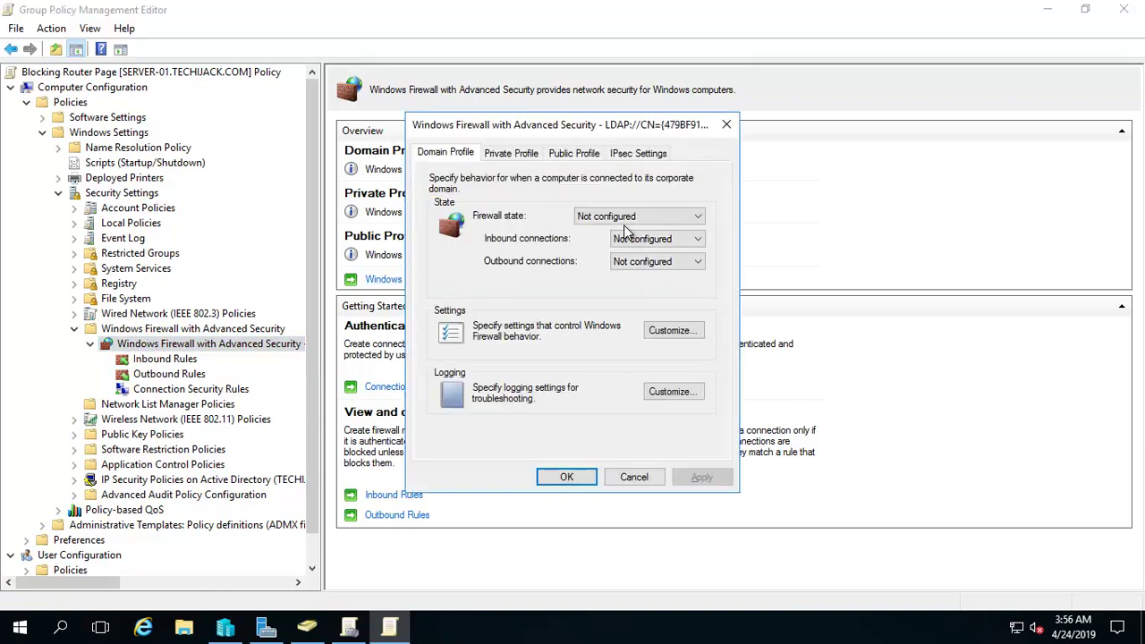
{"action": "left_click", "coordinate": [637, 219]}
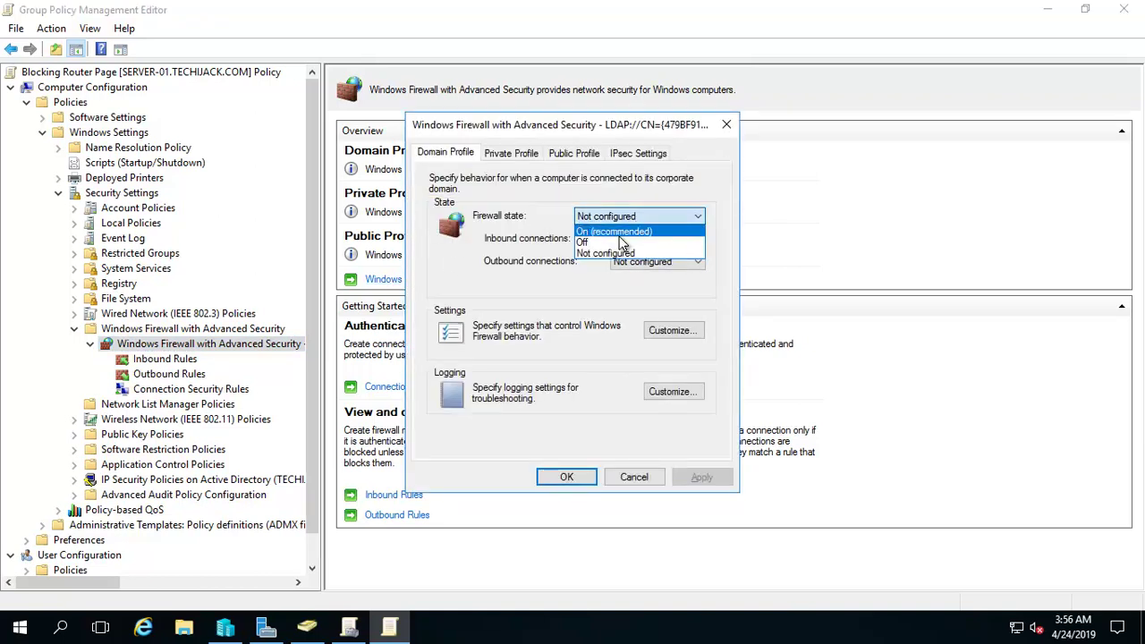
{"action": "left_click", "coordinate": [617, 232]}
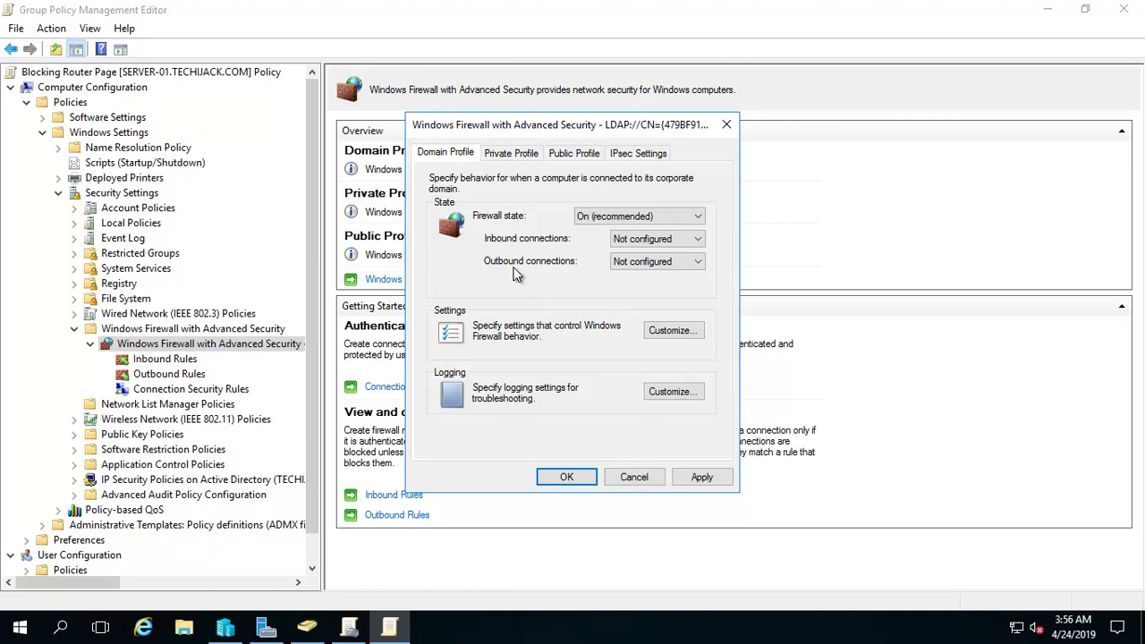
{"action": "left_click", "coordinate": [645, 240]}
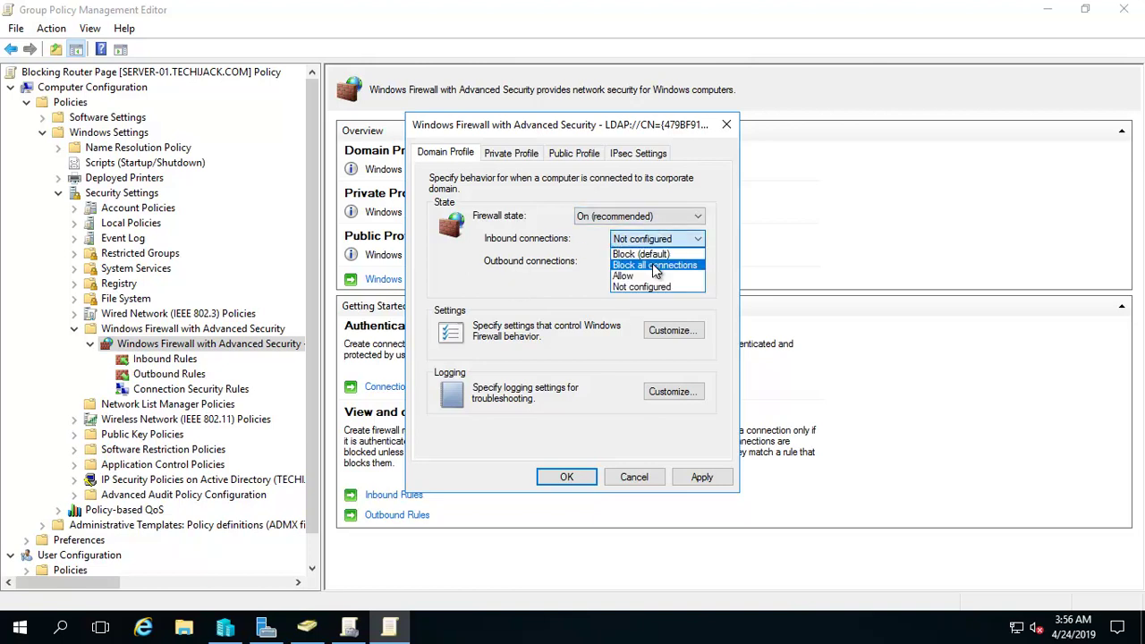
{"action": "left_click", "coordinate": [649, 256]}
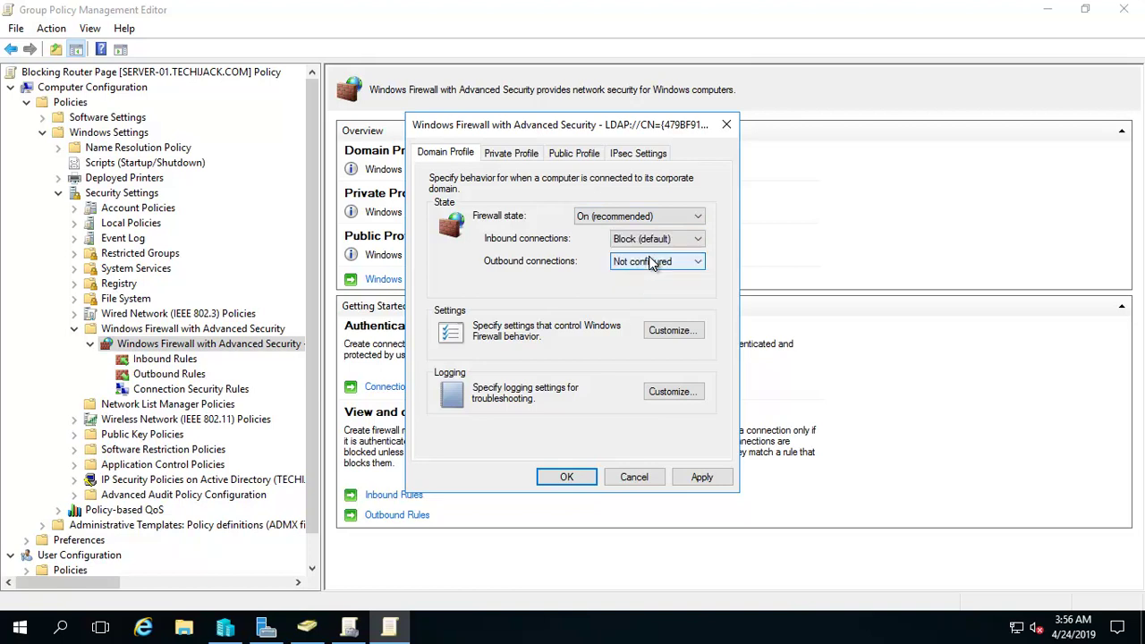
{"action": "left_click", "coordinate": [659, 261]}
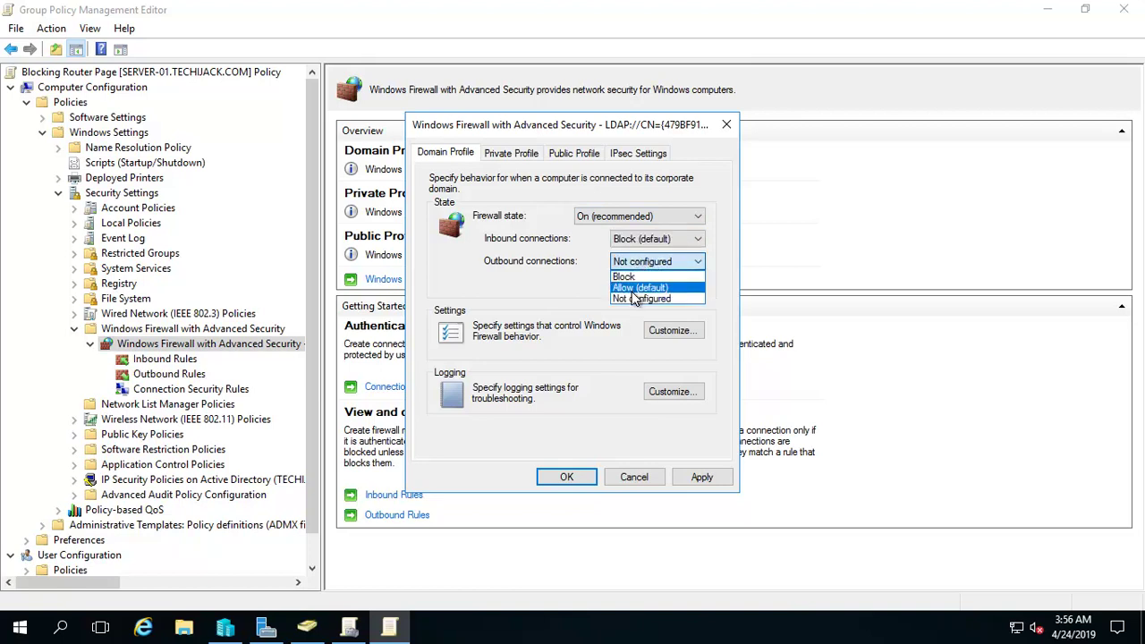
{"action": "left_click", "coordinate": [633, 290]}
{"action": "left_click", "coordinate": [702, 477]}
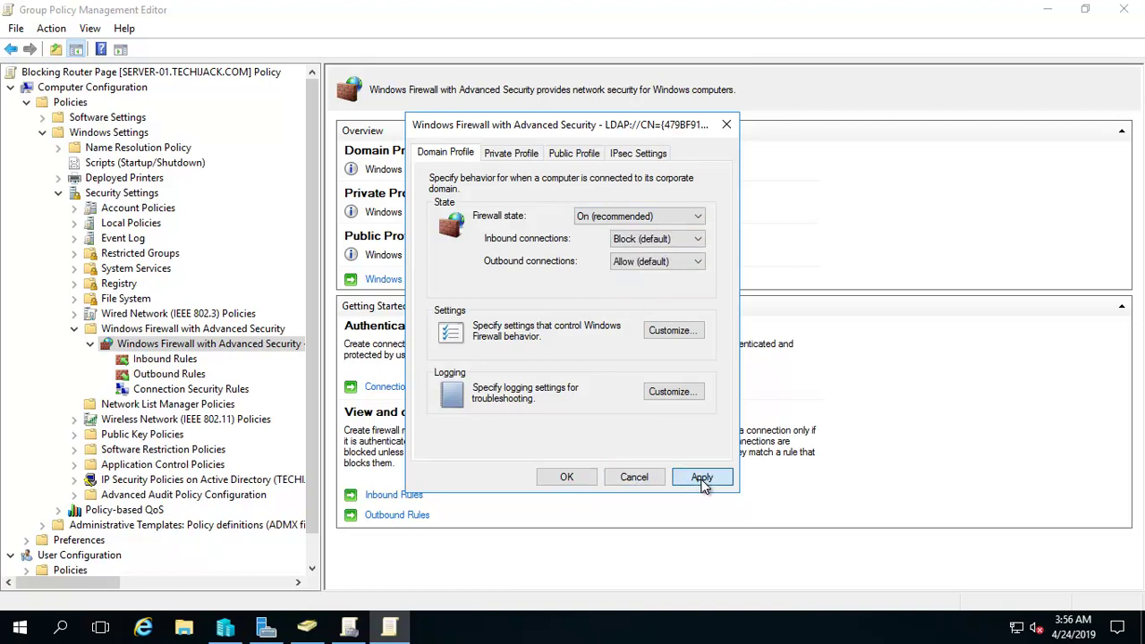
{"action": "left_click", "coordinate": [567, 477]}
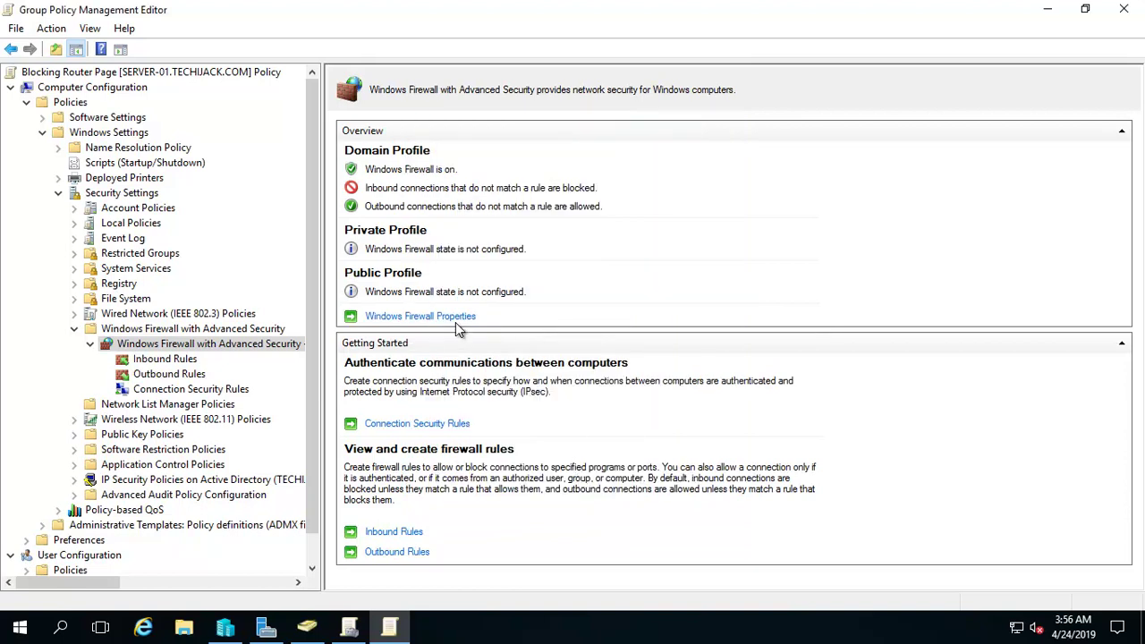
Step: Start a new port-based outbound rule in the Blocking Router Page policy
{"action": "left_click", "coordinate": [173, 376]}
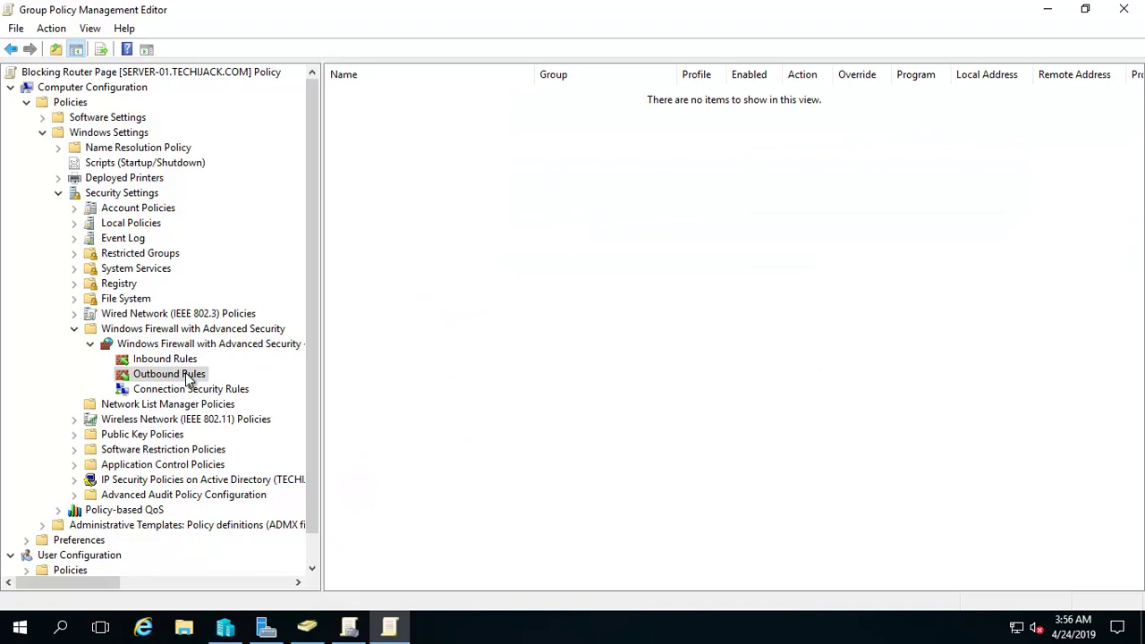
{"action": "right_click", "coordinate": [190, 379]}
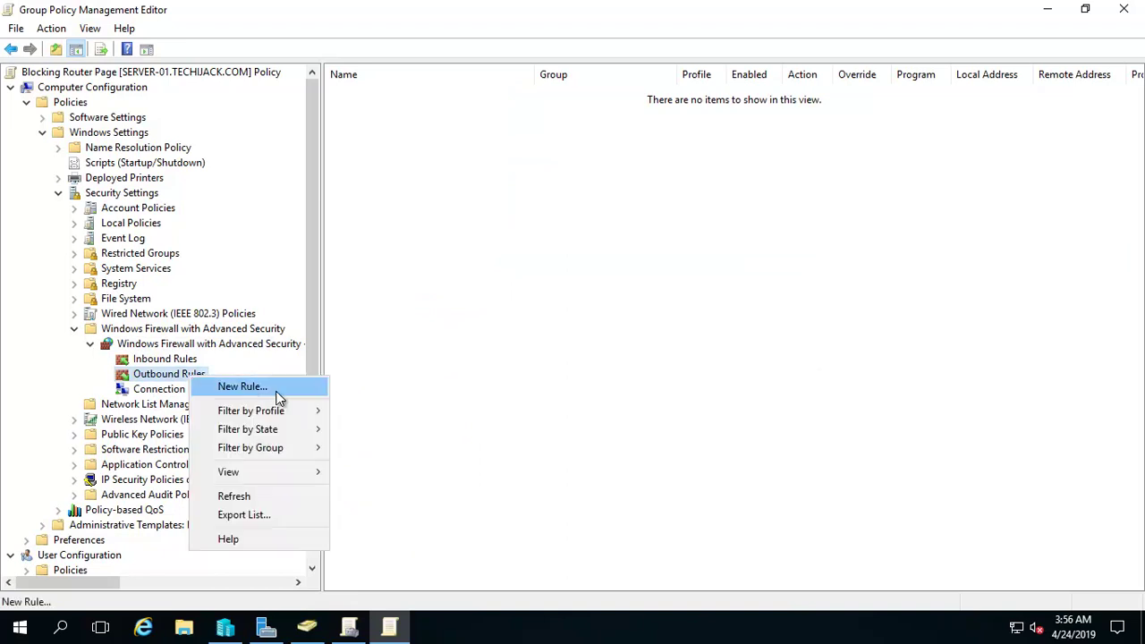
{"action": "left_click", "coordinate": [240, 387]}
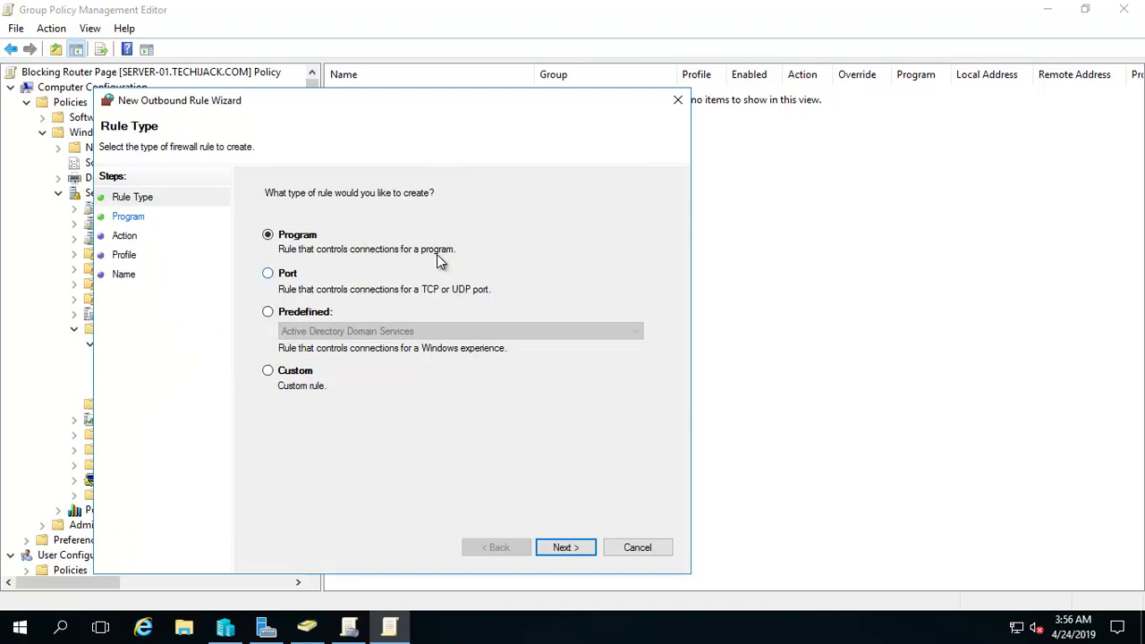
{"action": "left_click_drag", "start_coordinate": [379, 101], "coordinate": [464, 73]}
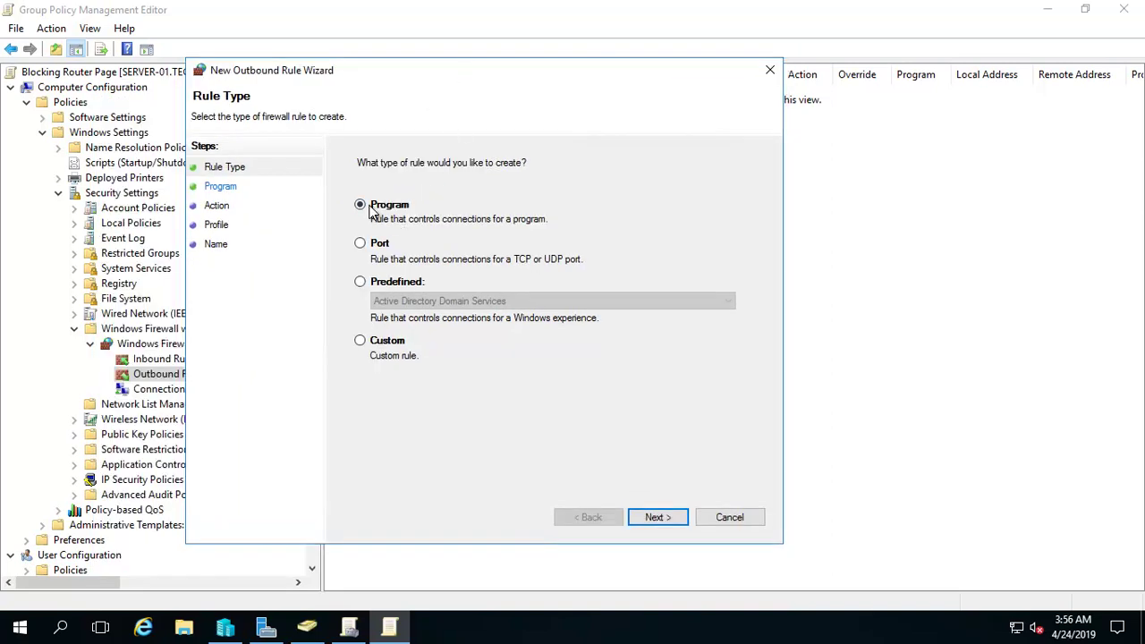
{"action": "left_click", "coordinate": [361, 244]}
{"action": "left_click", "coordinate": [657, 518]}
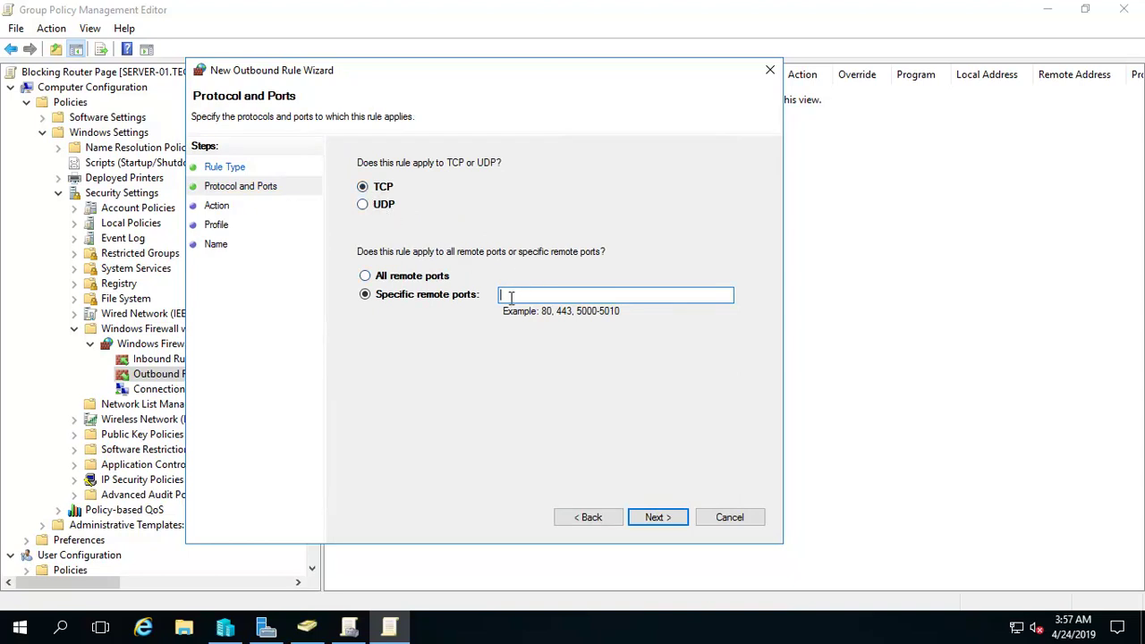
Step: Block remote ports 80 and 443 for Domain and Private profiles, naming it 'Router Page Restriction'
{"action": "type", "text": "80,443"}
{"action": "left_click", "coordinate": [658, 524]}
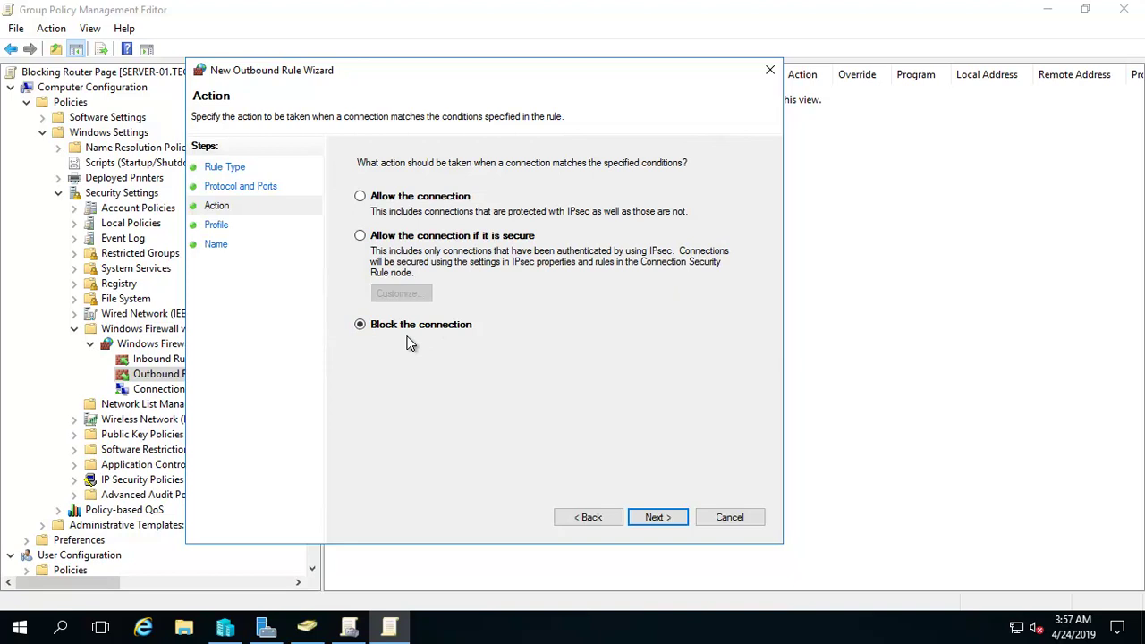
{"action": "left_click", "coordinate": [657, 519]}
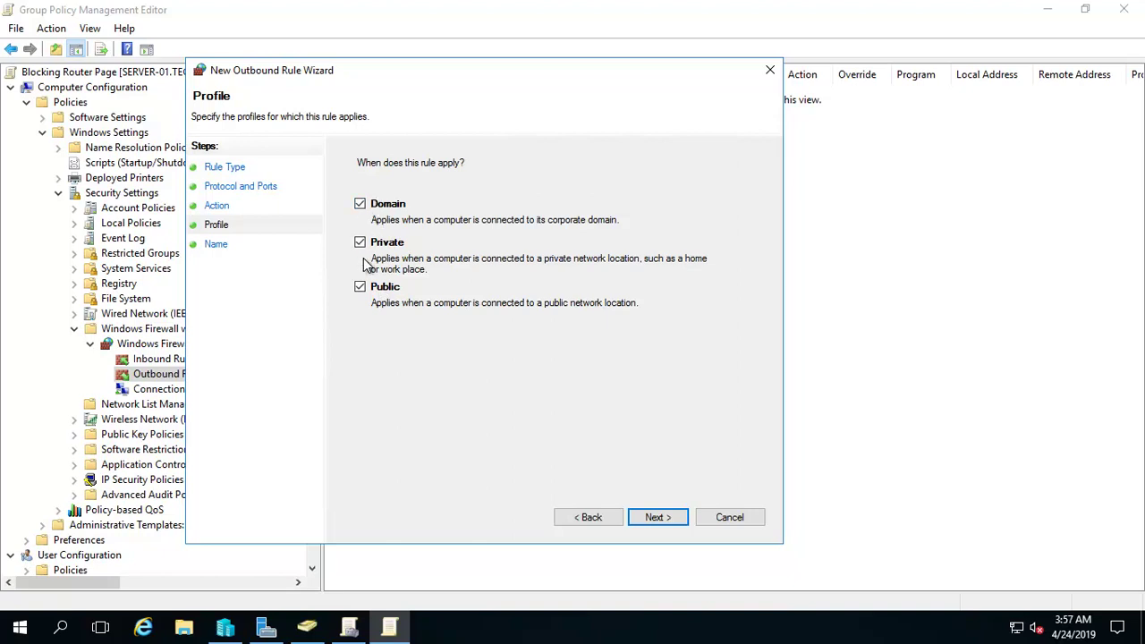
{"action": "left_click", "coordinate": [360, 287]}
{"action": "left_click", "coordinate": [664, 524]}
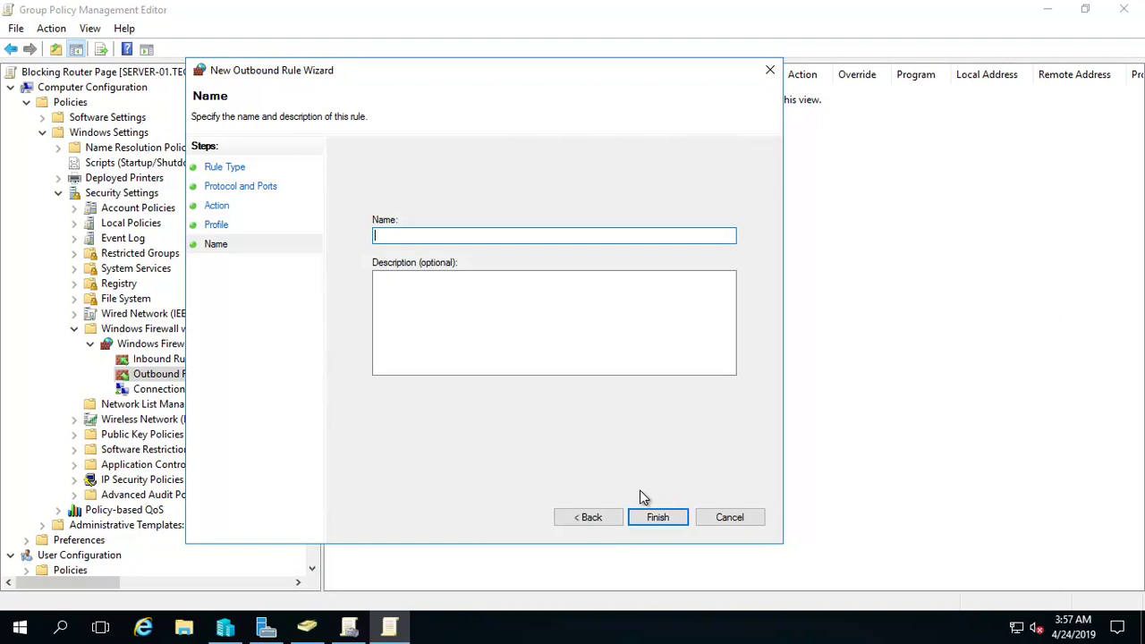
{"action": "type", "text": "Router Page Restriction"}
Step: Finish the Router Page Restriction rule and open the Scope settings in its properties
{"action": "left_click", "coordinate": [669, 517]}
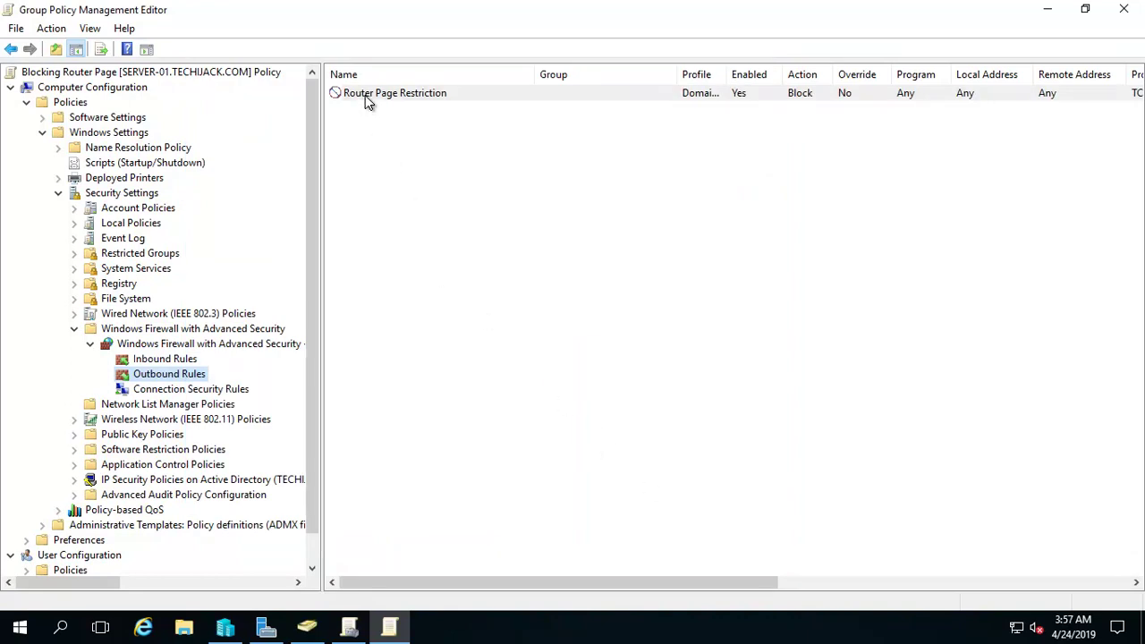
{"action": "right_click", "coordinate": [366, 100]}
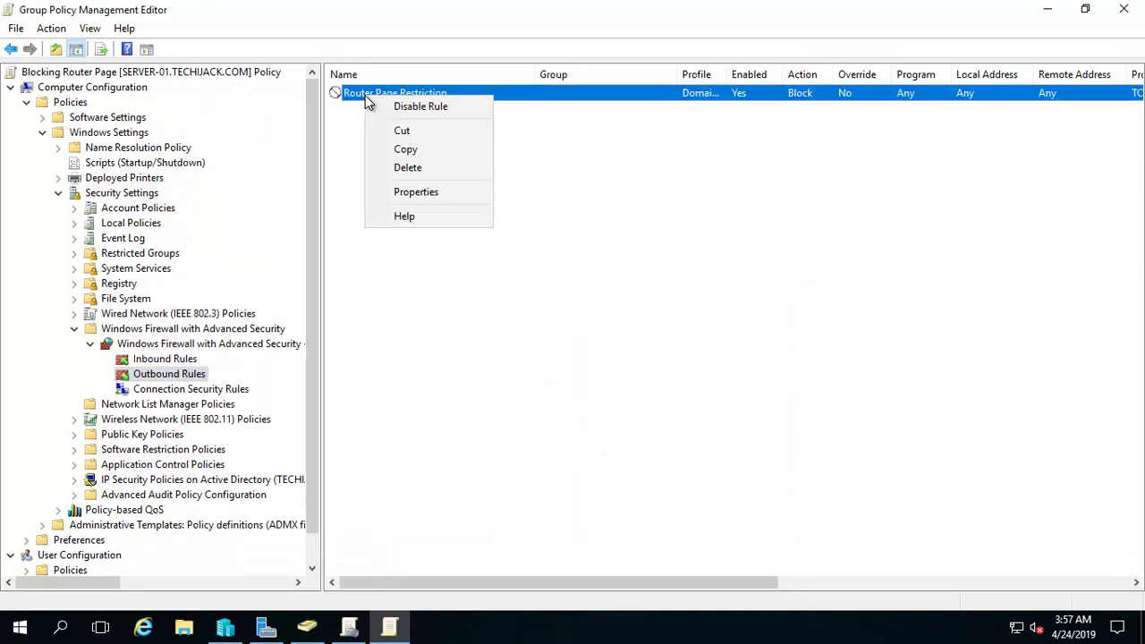
{"action": "left_click", "coordinate": [414, 193]}
{"action": "left_click", "coordinate": [542, 159]}
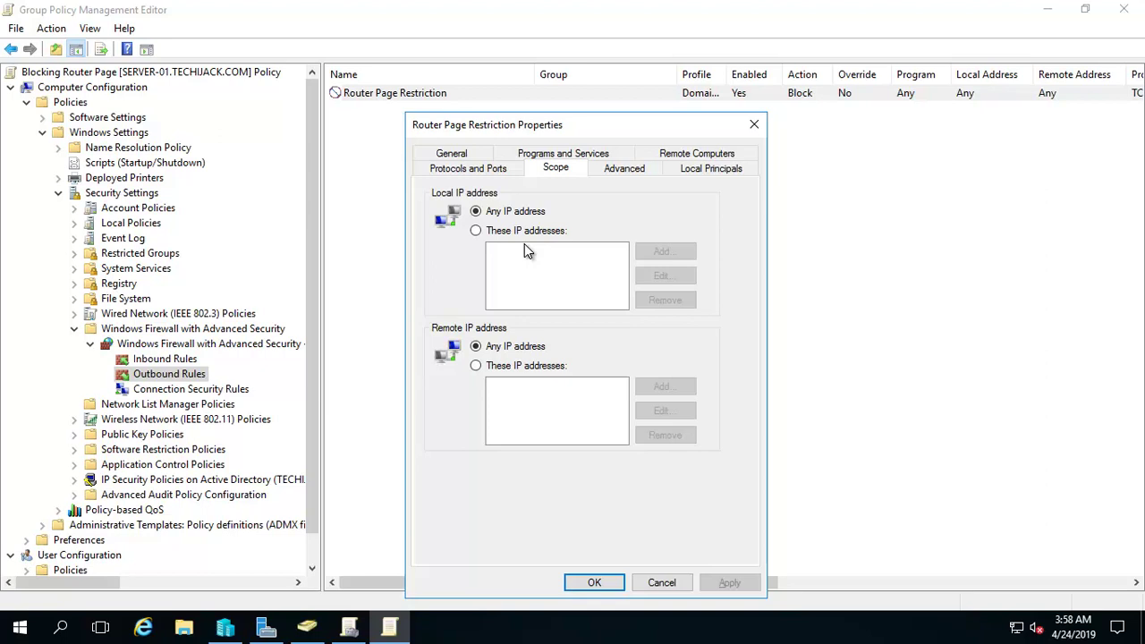
Step: Limit the rule's local IP addresses to the range 192.168.2.5–192.168.2.50
{"action": "left_click", "coordinate": [480, 230]}
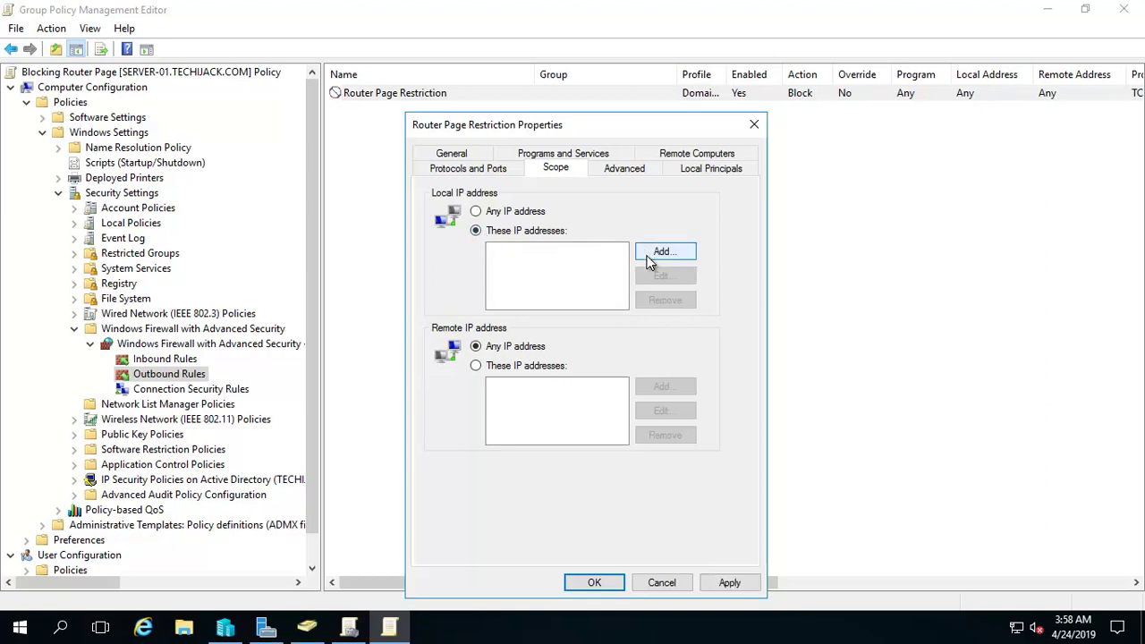
{"action": "left_click", "coordinate": [662, 252]}
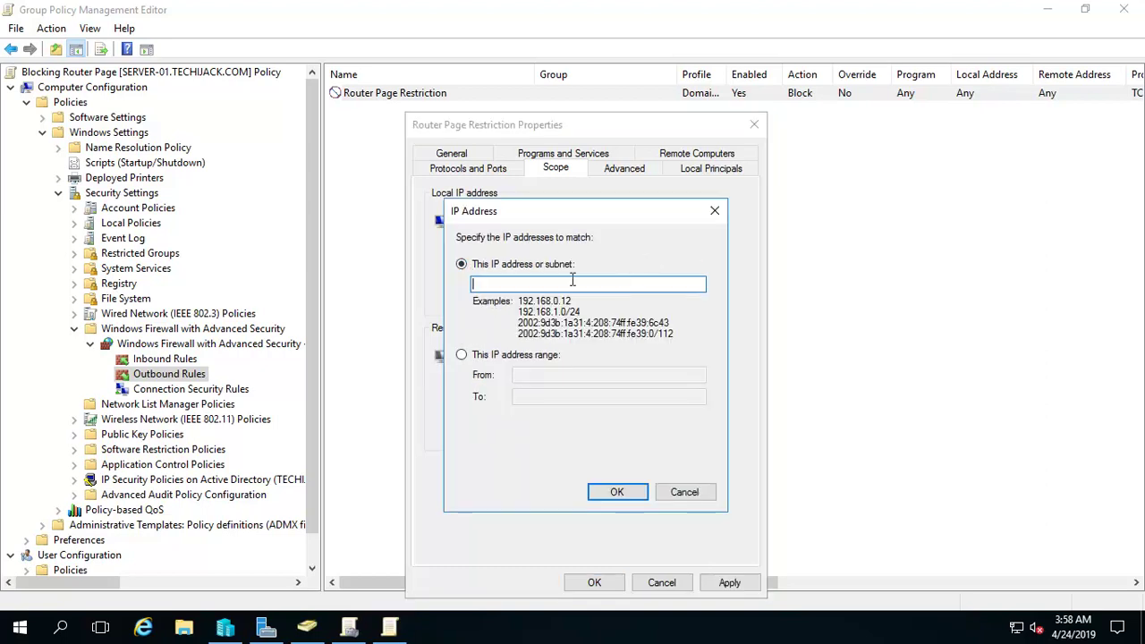
{"action": "left_click", "coordinate": [465, 357]}
{"action": "left_click", "coordinate": [521, 374]}
{"action": "type", "text": "1"}
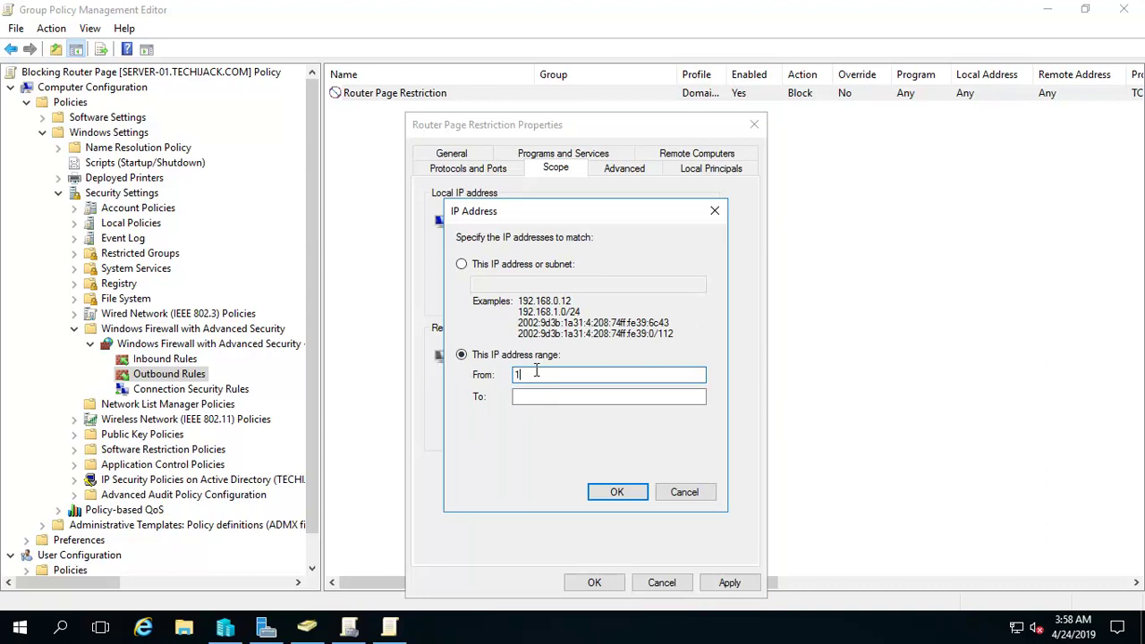
{"action": "type", "text": "92.168.2.5"}
{"action": "key", "text": "Tab"}
{"action": "type", "text": "192"}
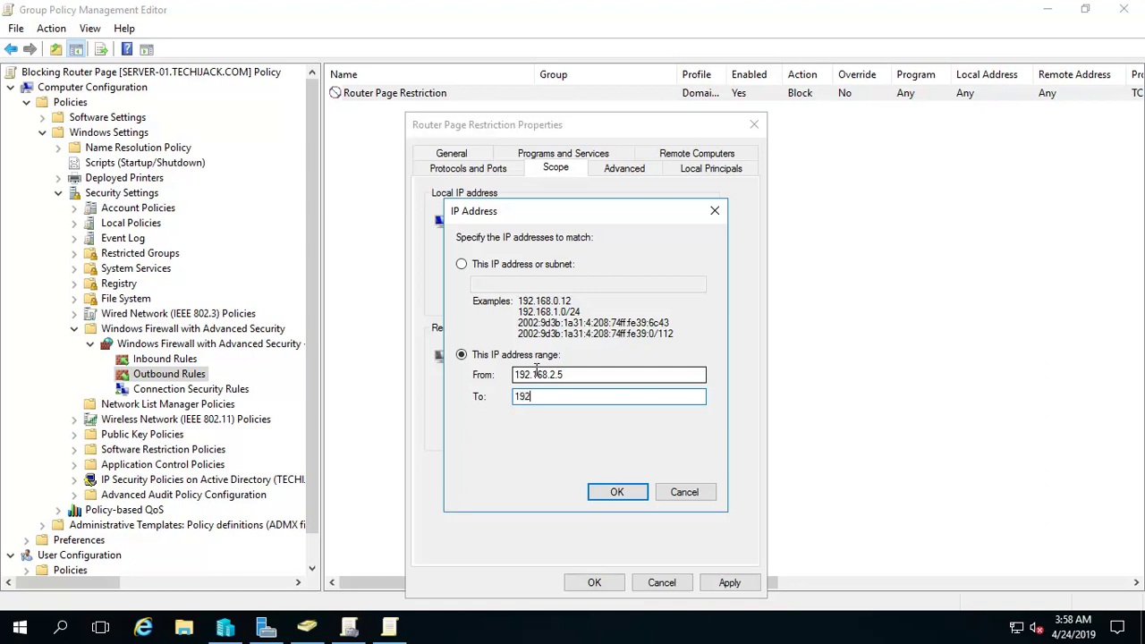
{"action": "type", "text": ".168.2.50"}
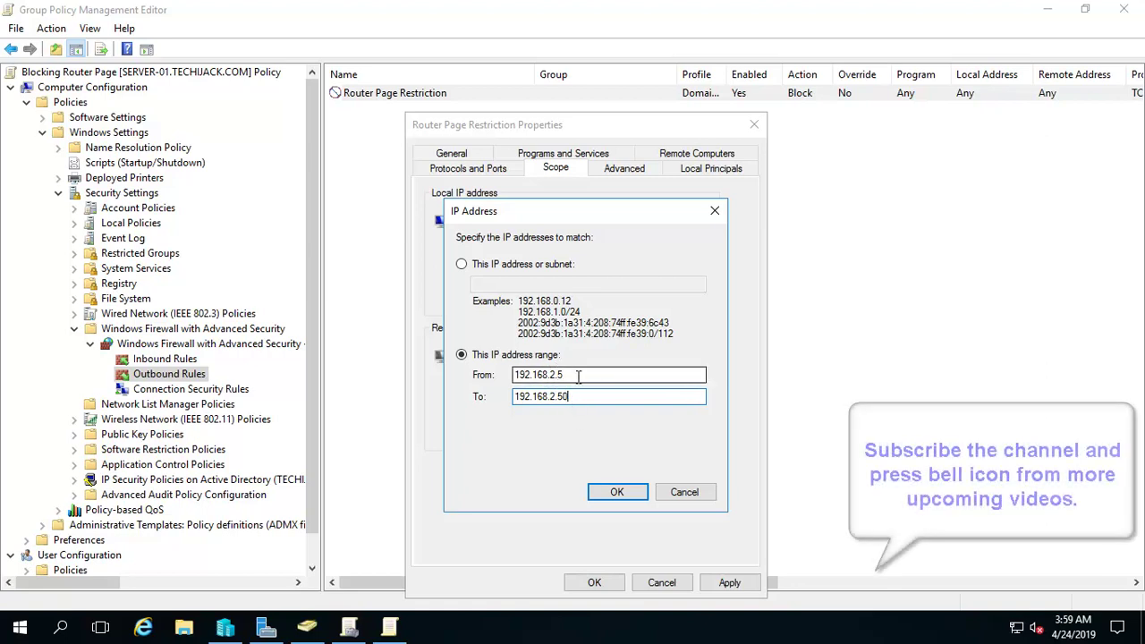
{"action": "left_click", "coordinate": [616, 494]}
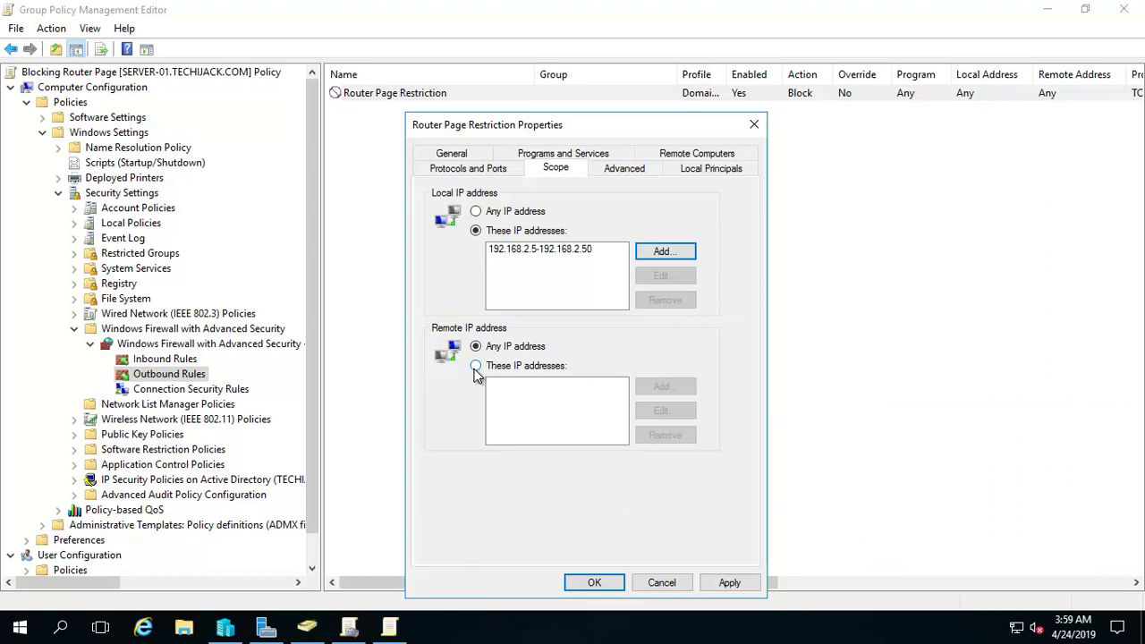
Step: Limit the rule's remote IP address to 192.168.2.1
{"action": "left_click", "coordinate": [477, 366]}
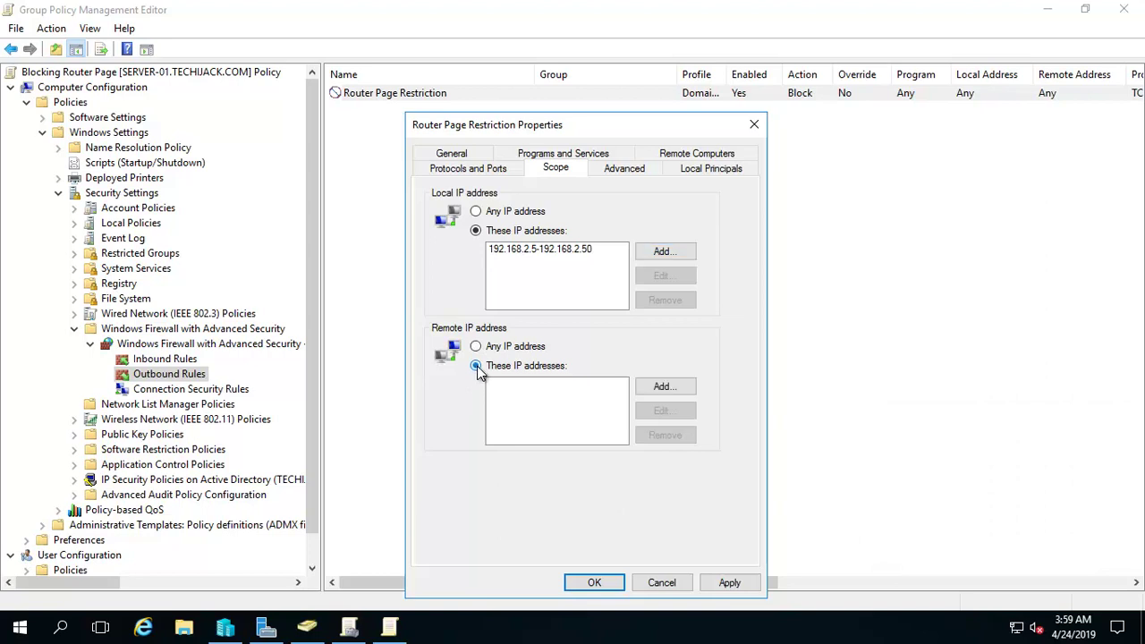
{"action": "left_click", "coordinate": [662, 386]}
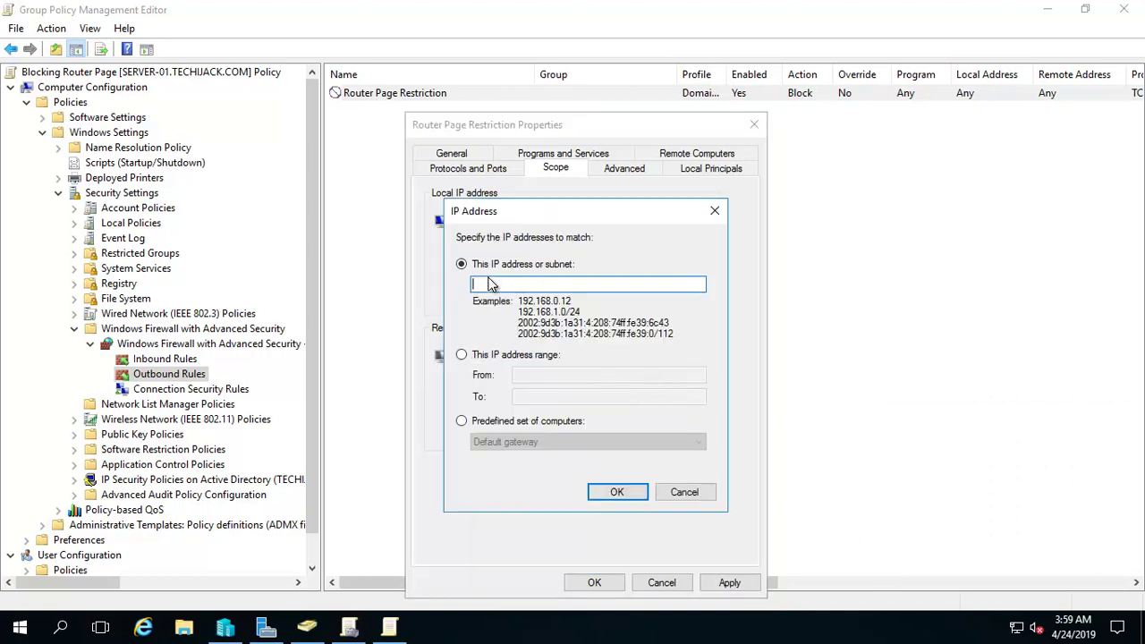
{"action": "type", "text": "192.168.2.1"}
{"action": "left_click", "coordinate": [610, 493]}
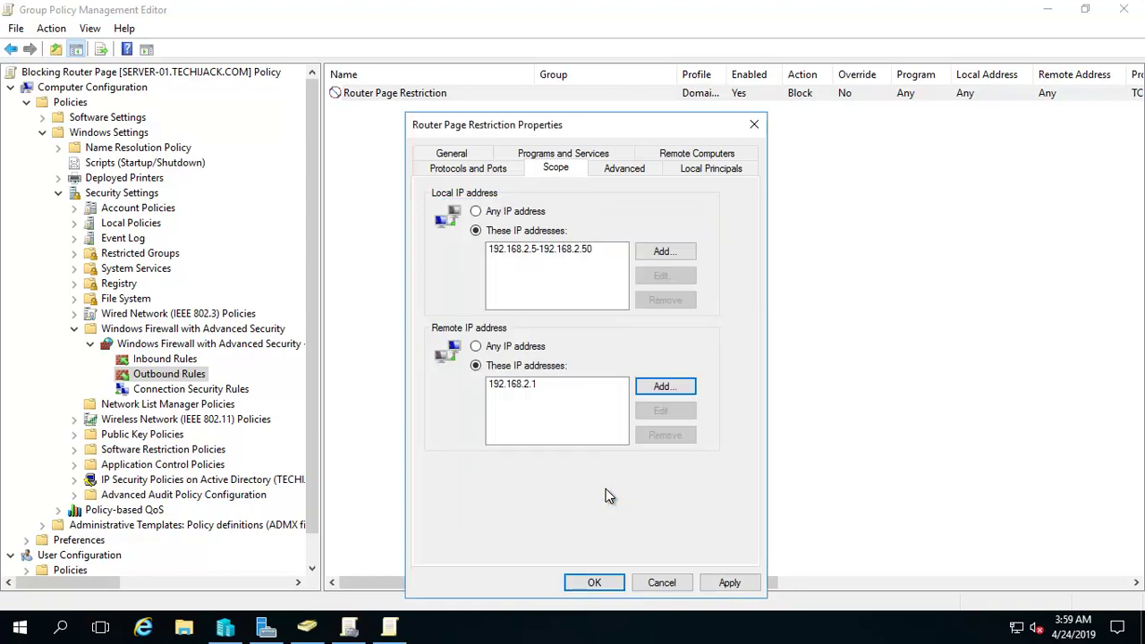
{"action": "right_click", "coordinate": [1015, 628]}
{"action": "left_click", "coordinate": [999, 616]}
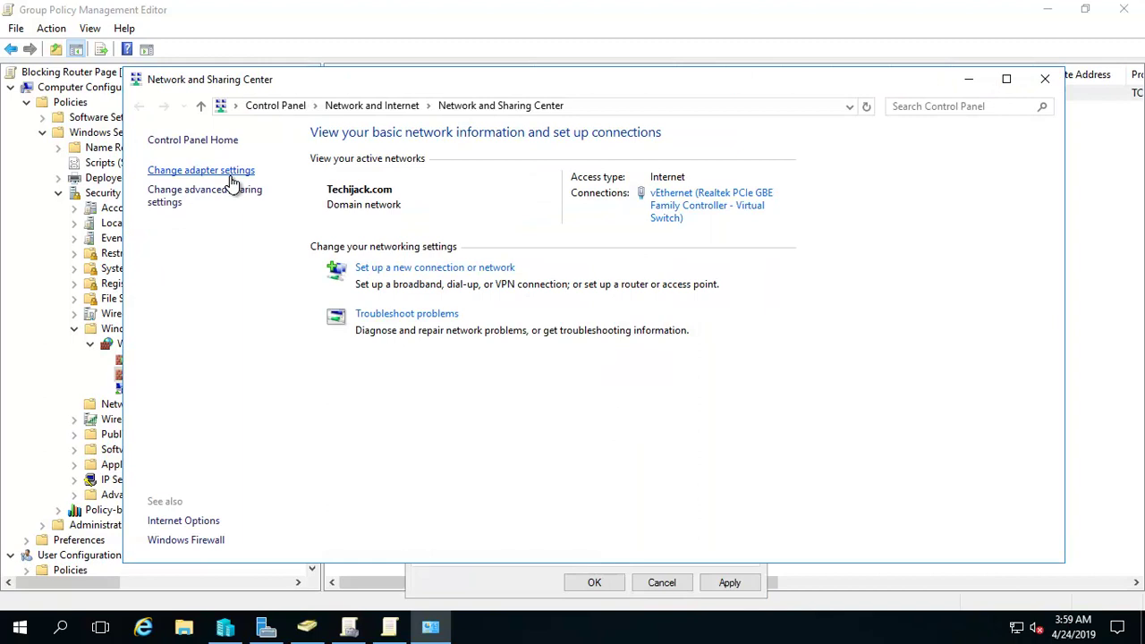
{"action": "left_click", "coordinate": [231, 172]}
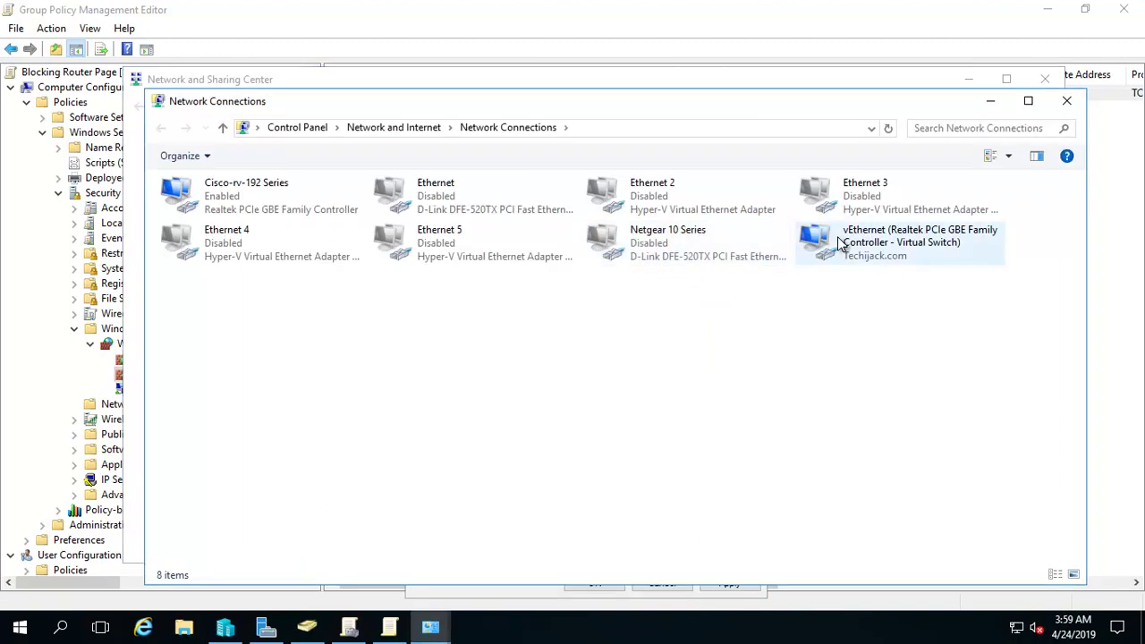
{"action": "right_click", "coordinate": [839, 237]}
{"action": "left_click", "coordinate": [875, 273]}
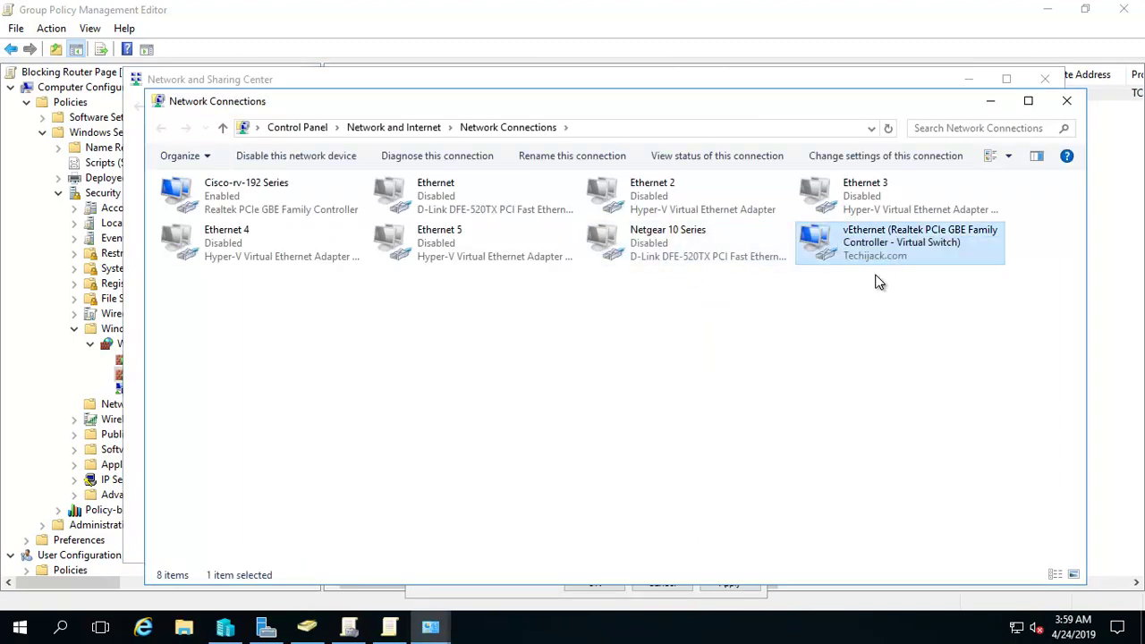
{"action": "left_click", "coordinate": [481, 304]}
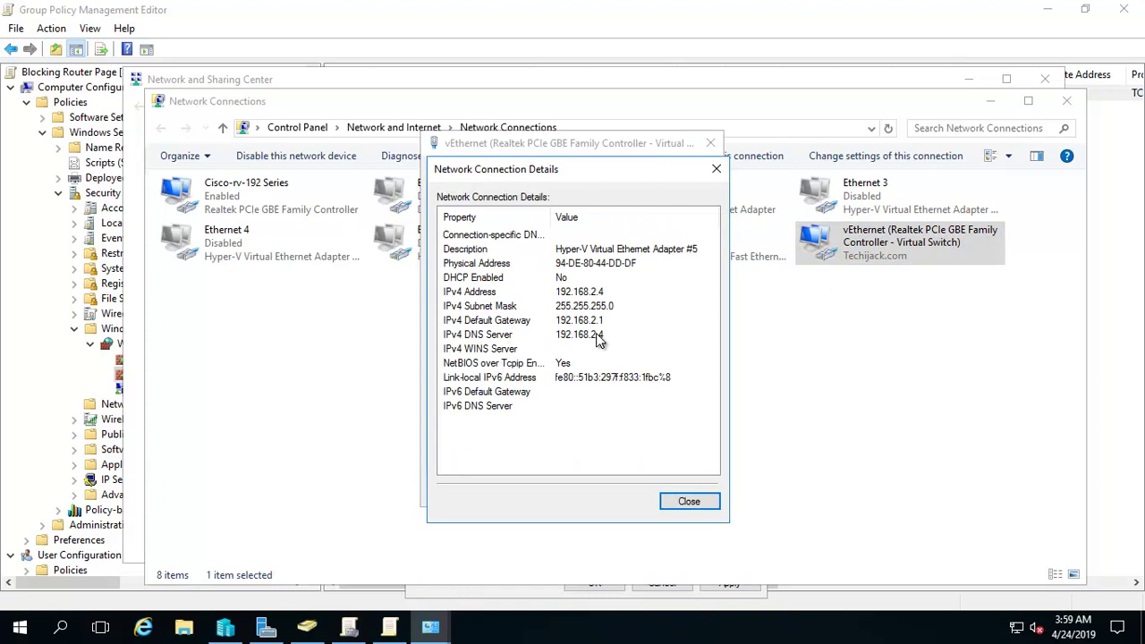
{"action": "left_click", "coordinate": [586, 322]}
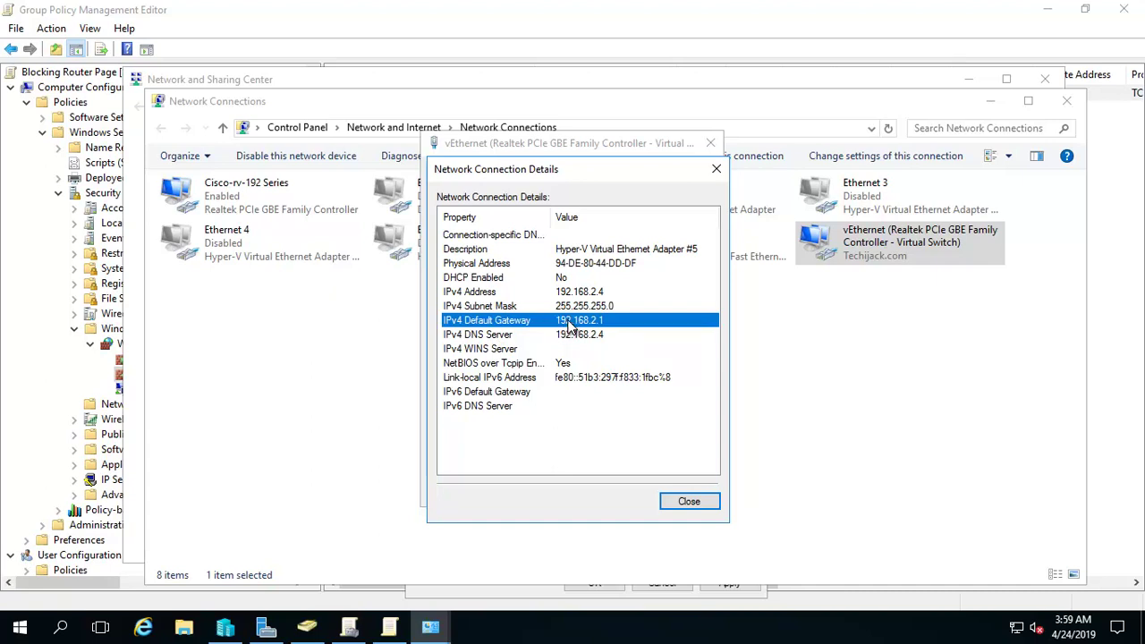
{"action": "left_click", "coordinate": [687, 501]}
{"action": "left_click", "coordinate": [683, 494]}
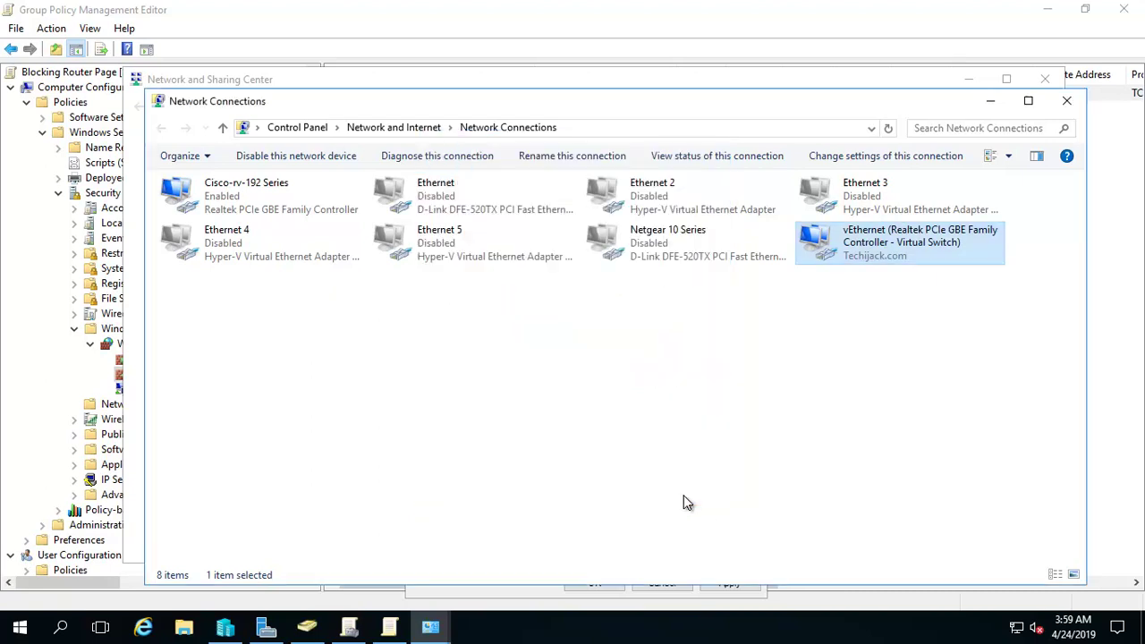
{"action": "left_click", "coordinate": [603, 371]}
{"action": "left_click", "coordinate": [1069, 105]}
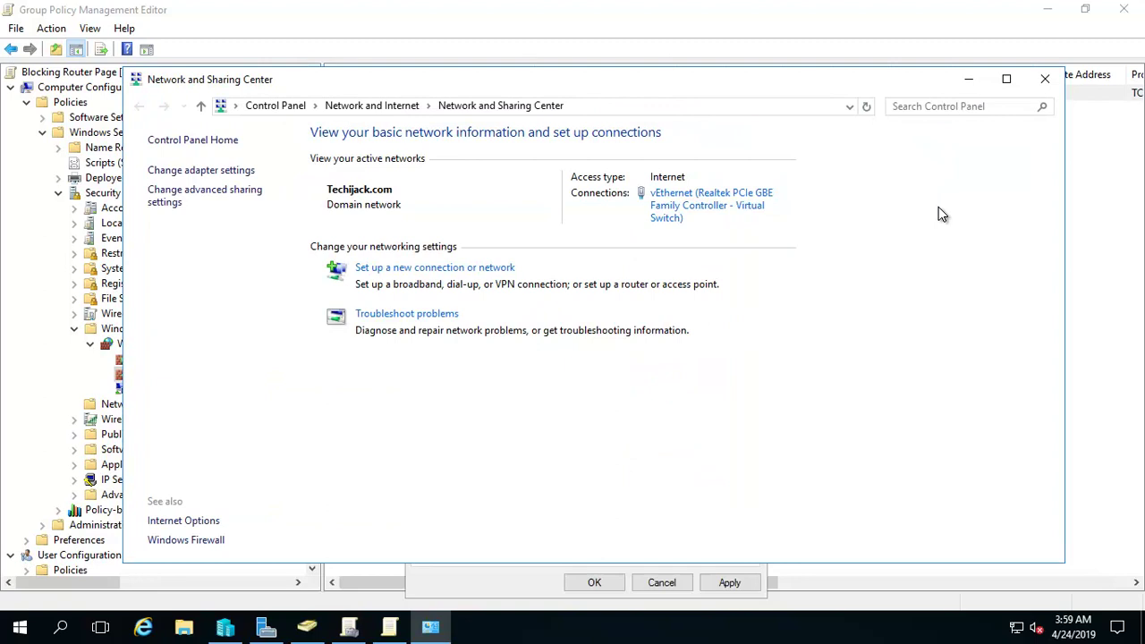
Step: Apply and save the Router Page Restriction scope changes
{"action": "left_click", "coordinate": [1045, 79]}
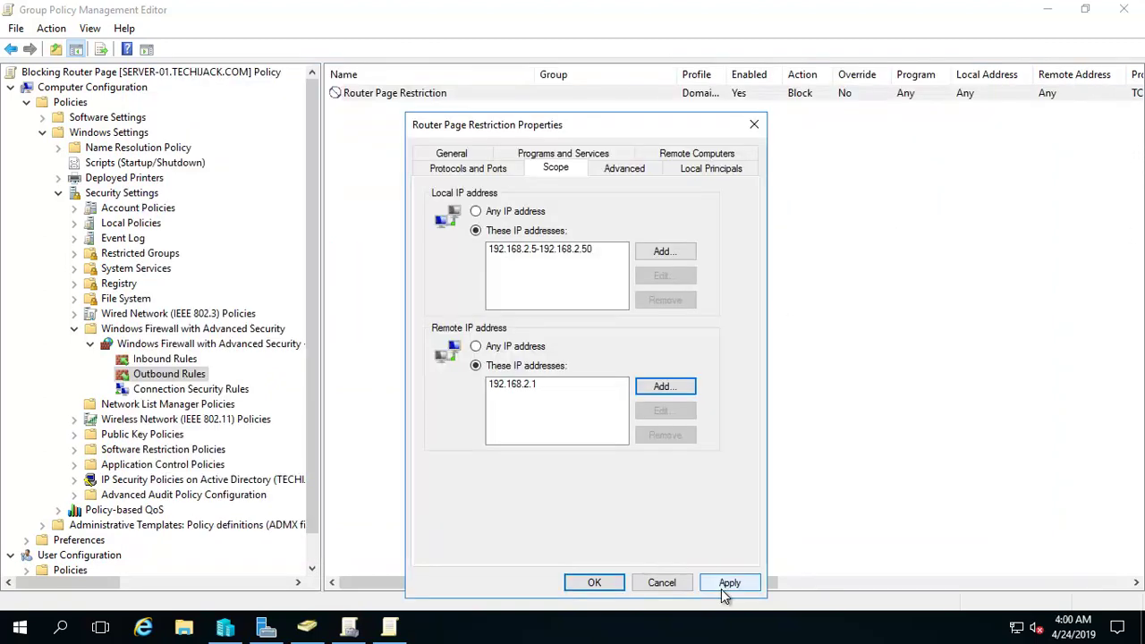
{"action": "left_click", "coordinate": [722, 583]}
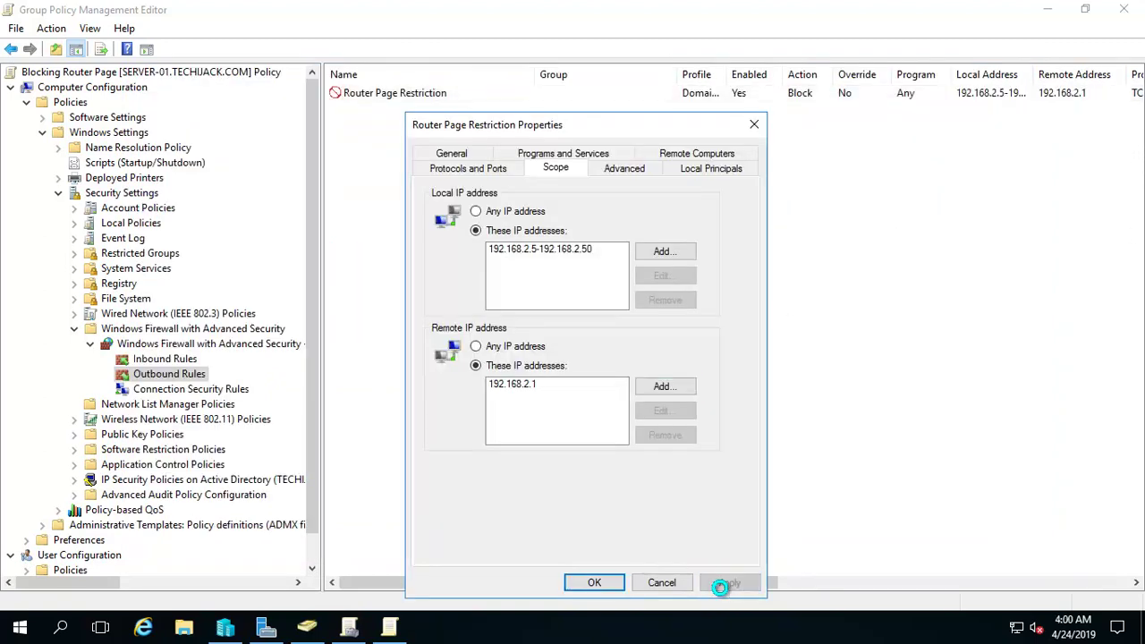
{"action": "left_click", "coordinate": [580, 583]}
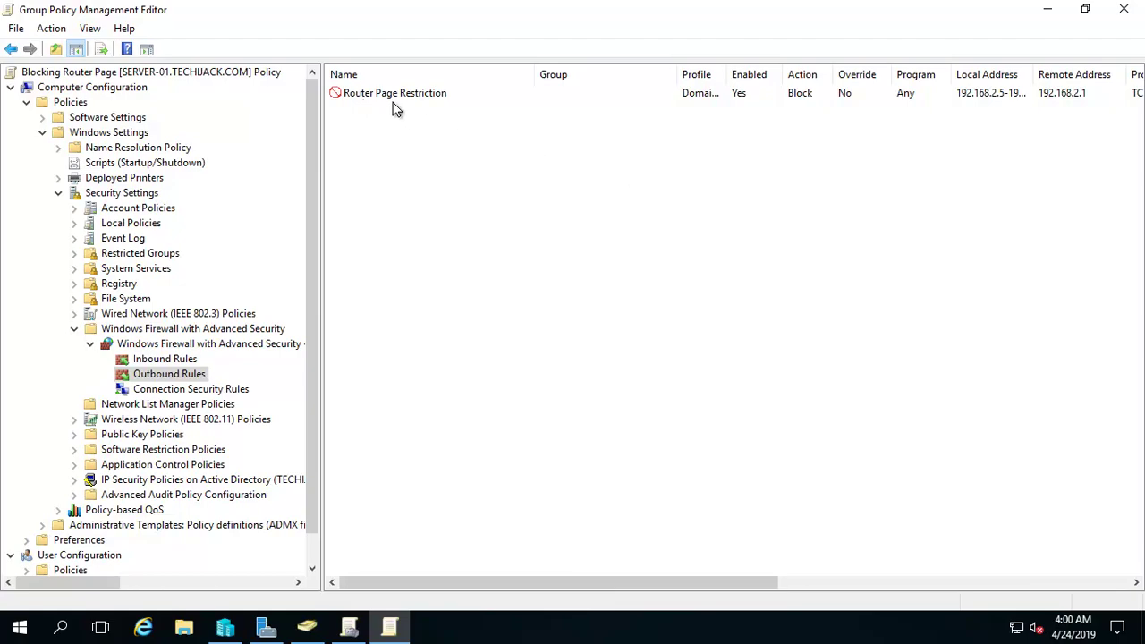
Step: Run gpupdate in an administrator Command Prompt to refresh Group Policy
{"action": "key", "text": "super+d"}
{"action": "key", "text": "super+r"}
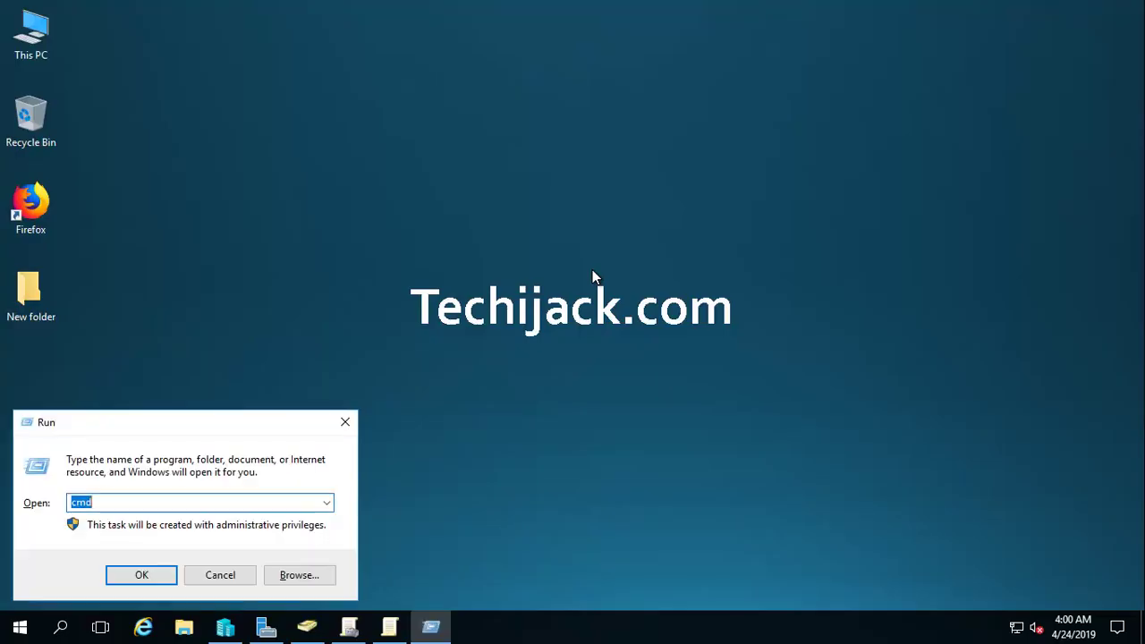
{"action": "key", "text": "Return"}
{"action": "type", "text": "gpupdate"}
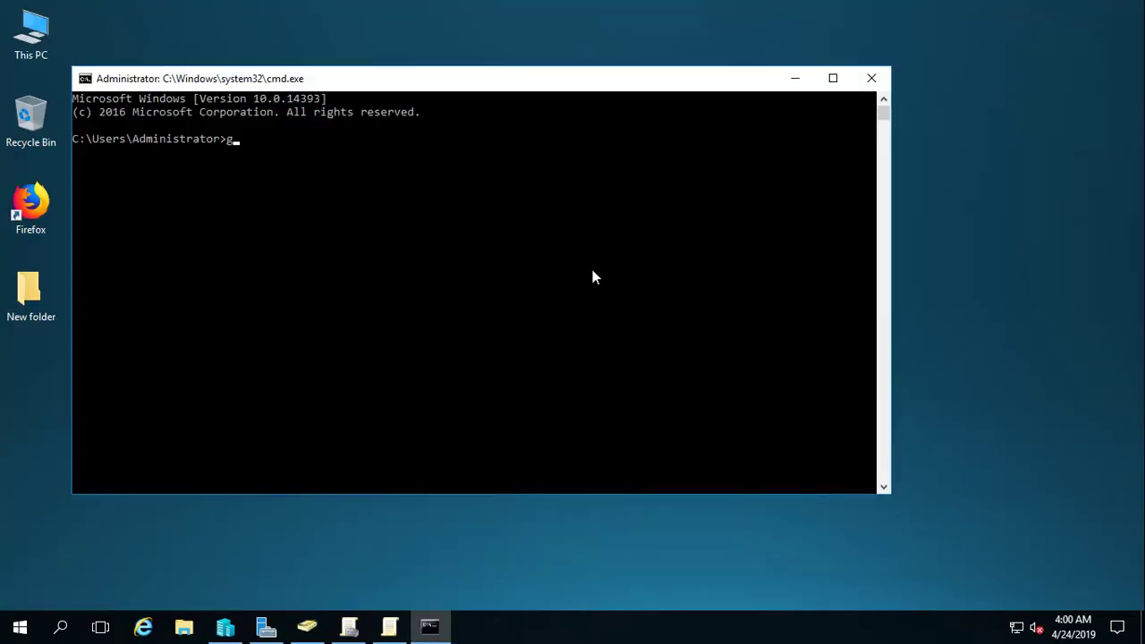
{"action": "key", "text": "Return"}
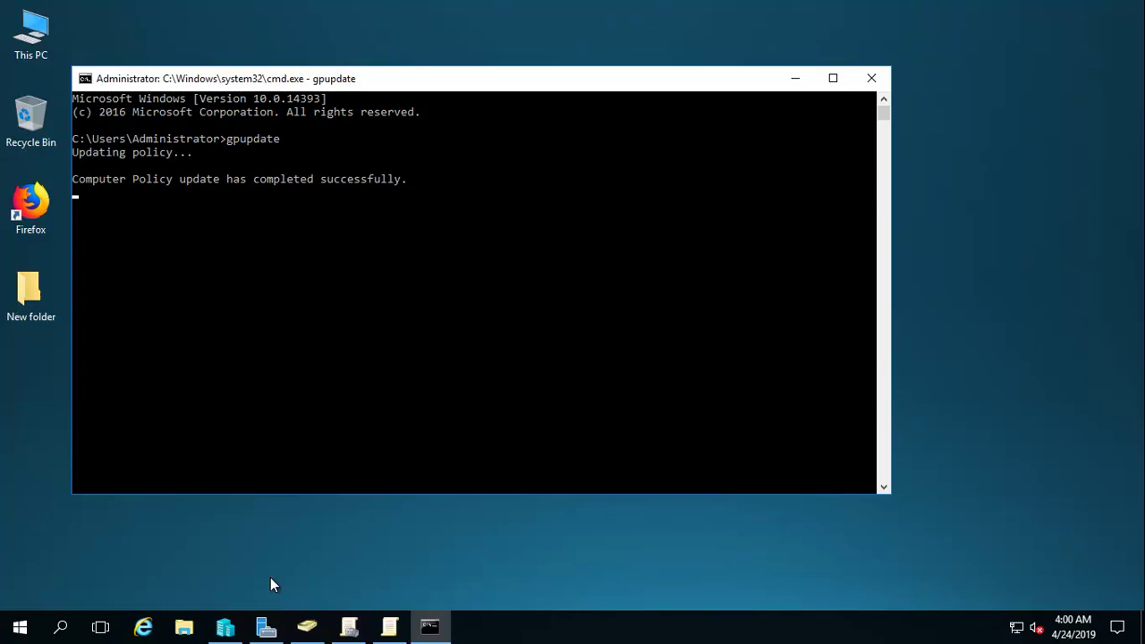
Step: Connect to client2 from Hyper-V Manager in full screen and pick the Administrator sign-in
{"action": "left_click", "coordinate": [225, 626]}
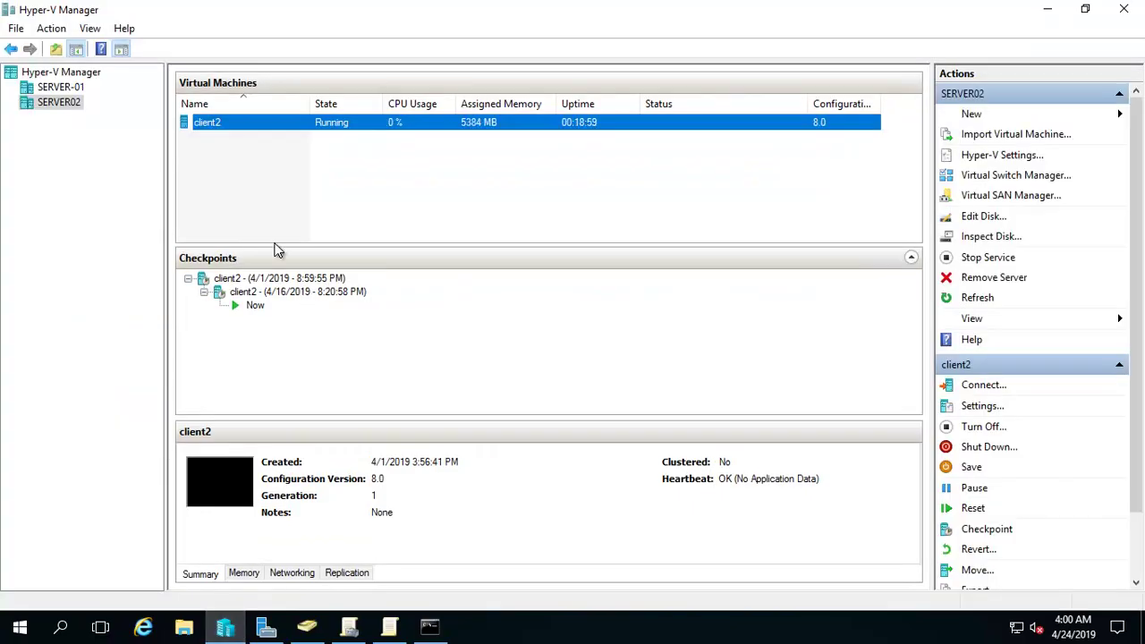
{"action": "right_click", "coordinate": [214, 122]}
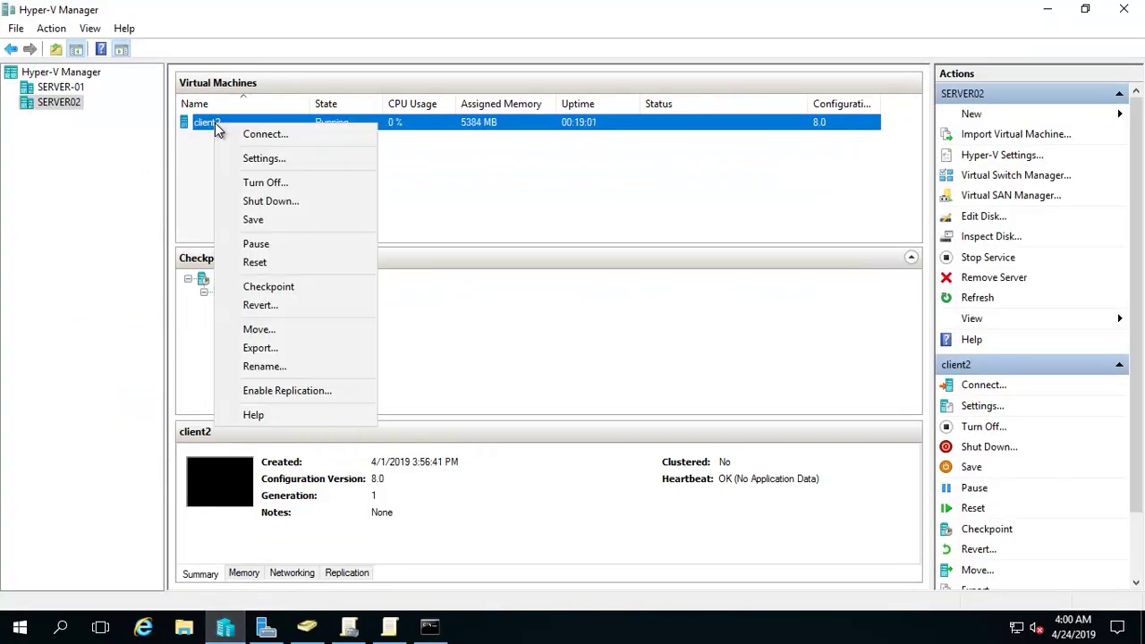
{"action": "left_click", "coordinate": [250, 139]}
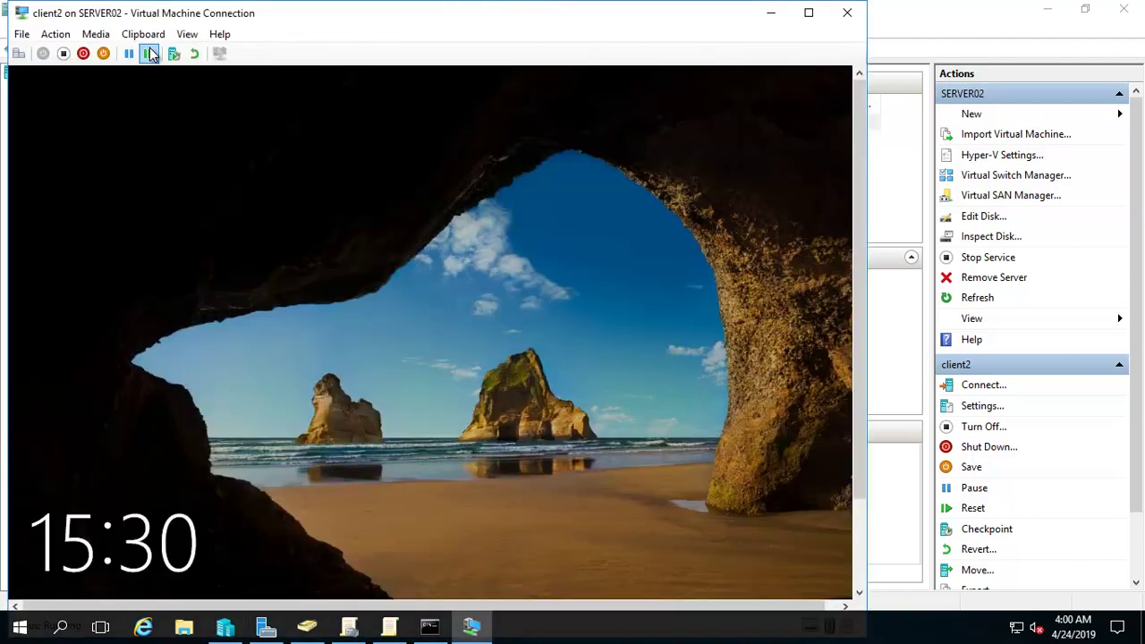
{"action": "left_click", "coordinate": [187, 34]}
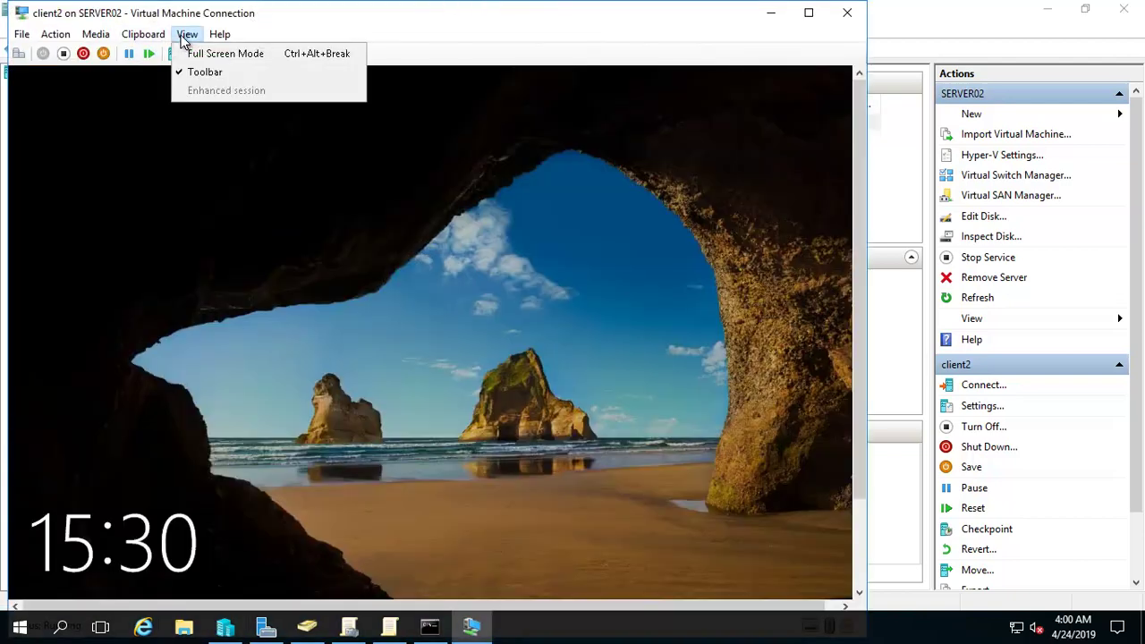
{"action": "left_click", "coordinate": [188, 51]}
{"action": "left_click", "coordinate": [369, 315]}
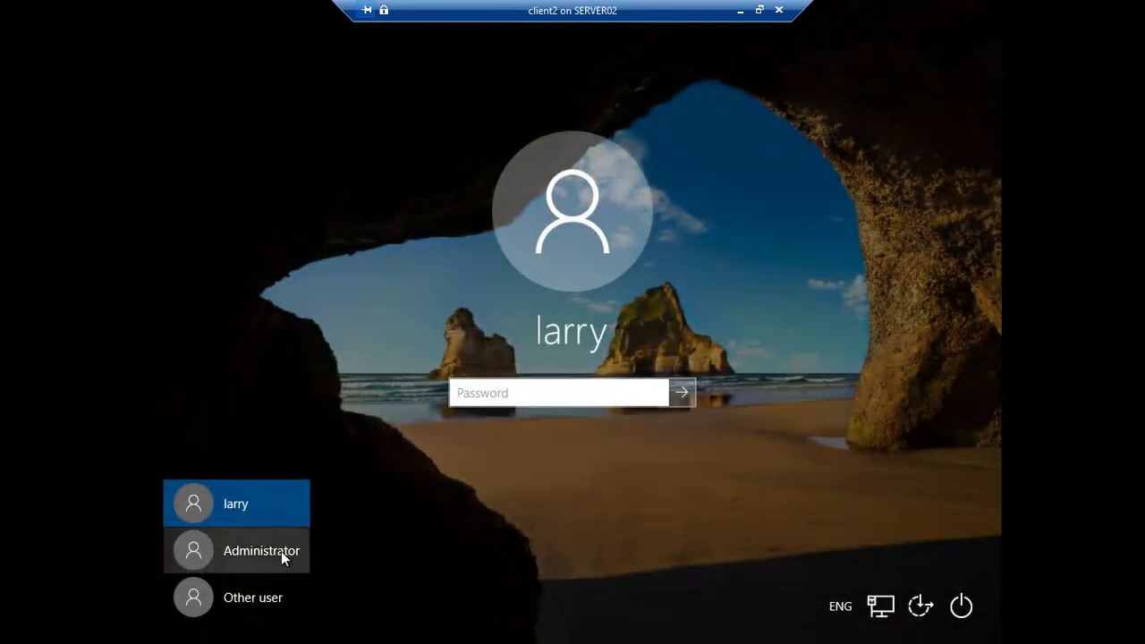
{"action": "left_click", "coordinate": [281, 550]}
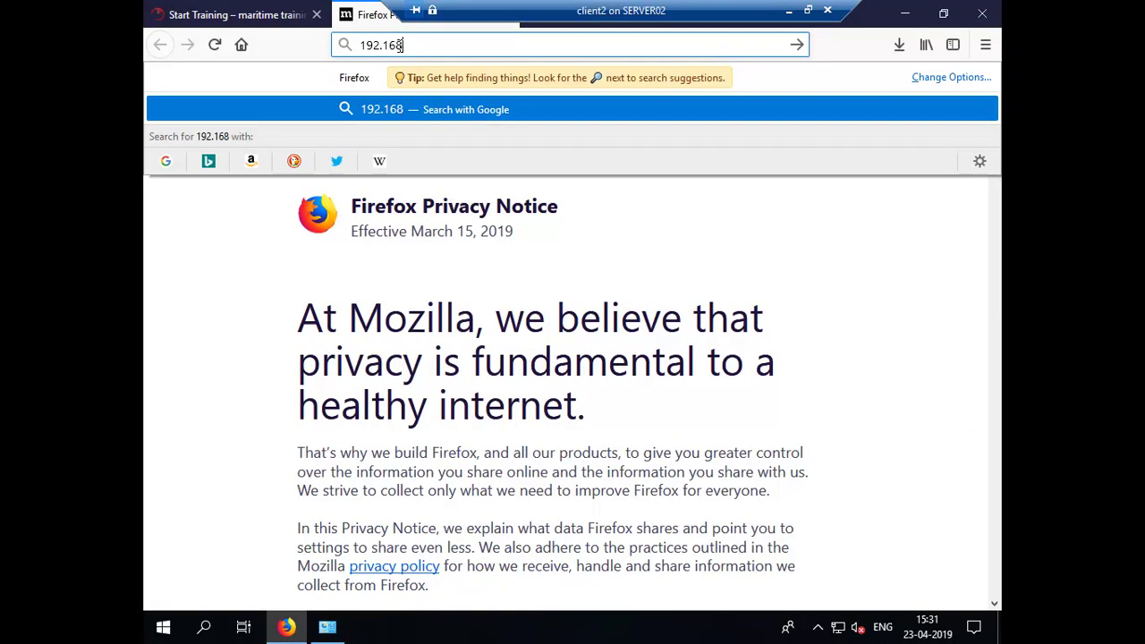
Step: Load the router page at 192.168.2.1 past the certificate warning, then close Firefox
{"action": "type", "text": ".2.1"}
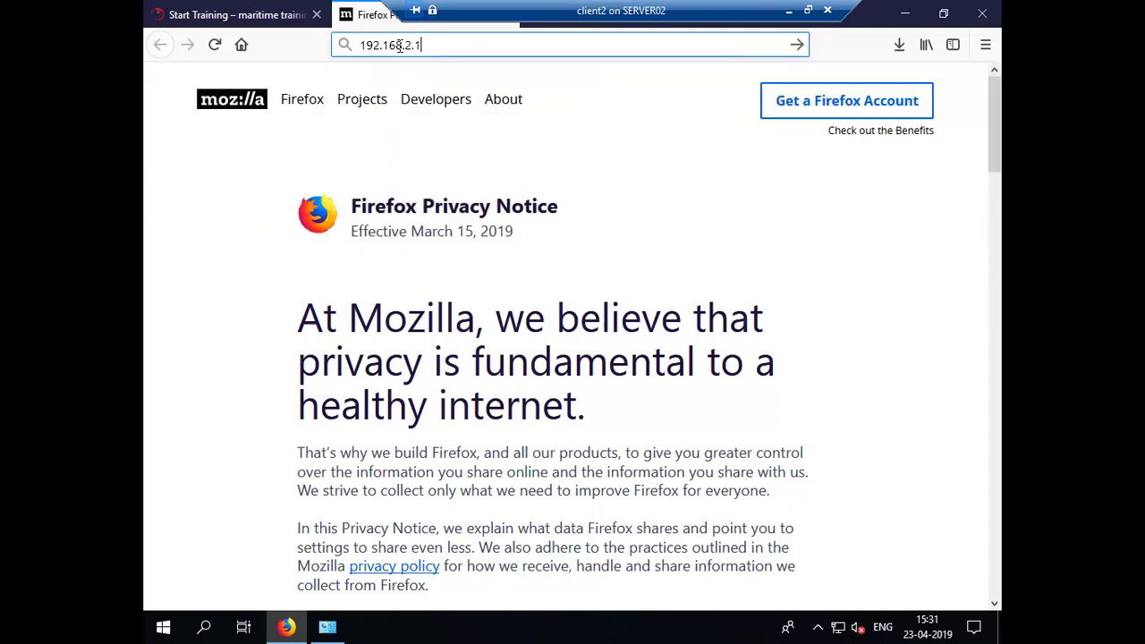
{"action": "key", "text": "Return"}
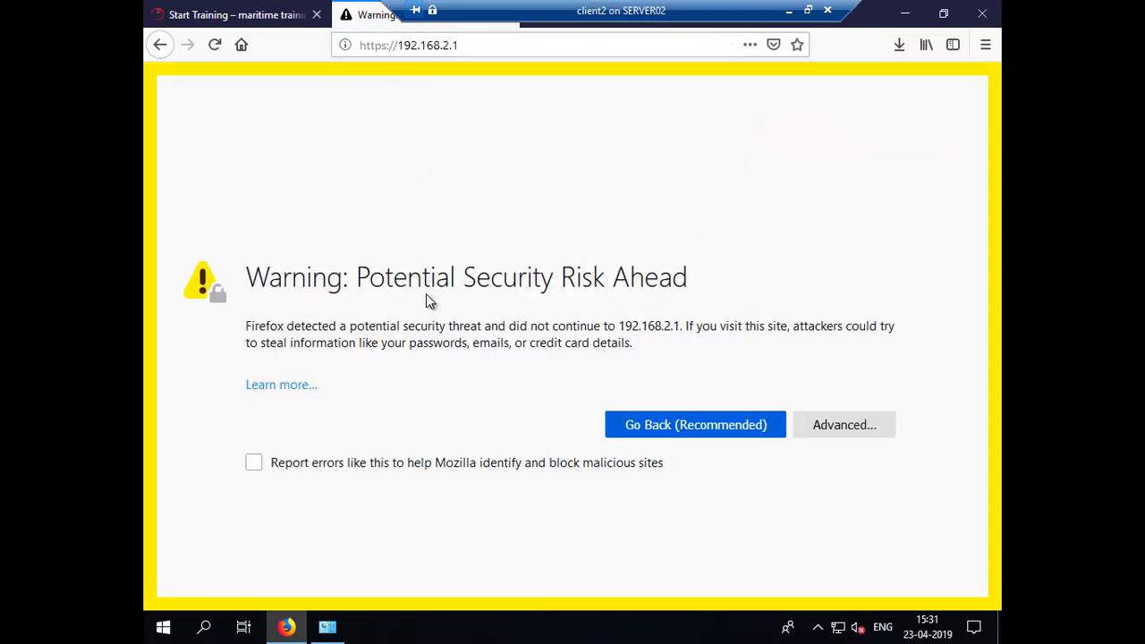
{"action": "left_click", "coordinate": [841, 425]}
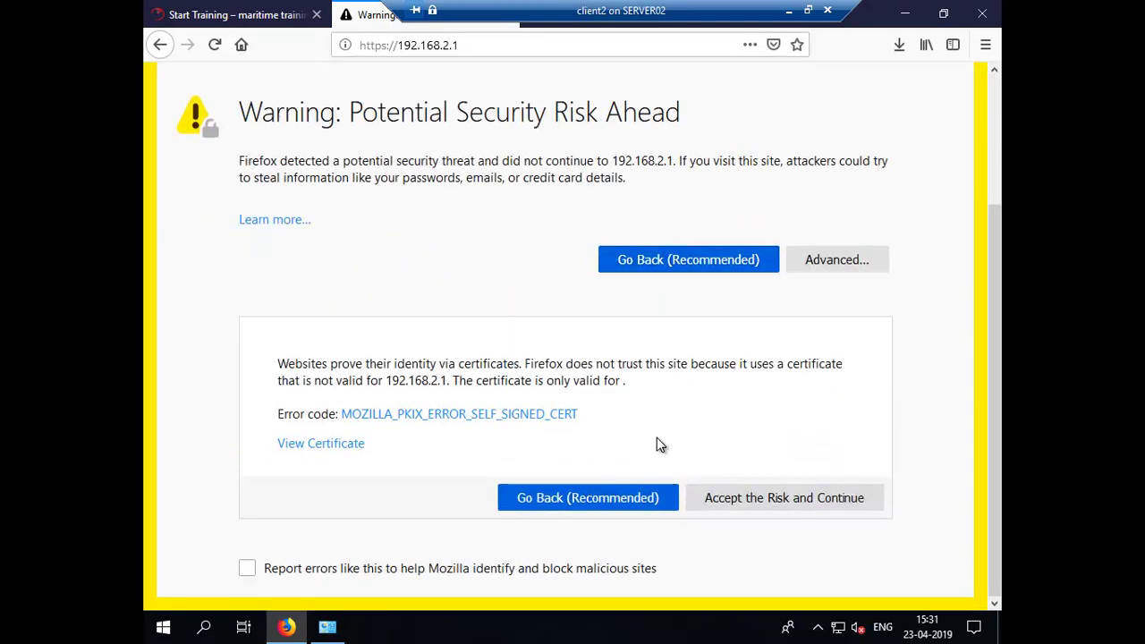
{"action": "left_click", "coordinate": [718, 502]}
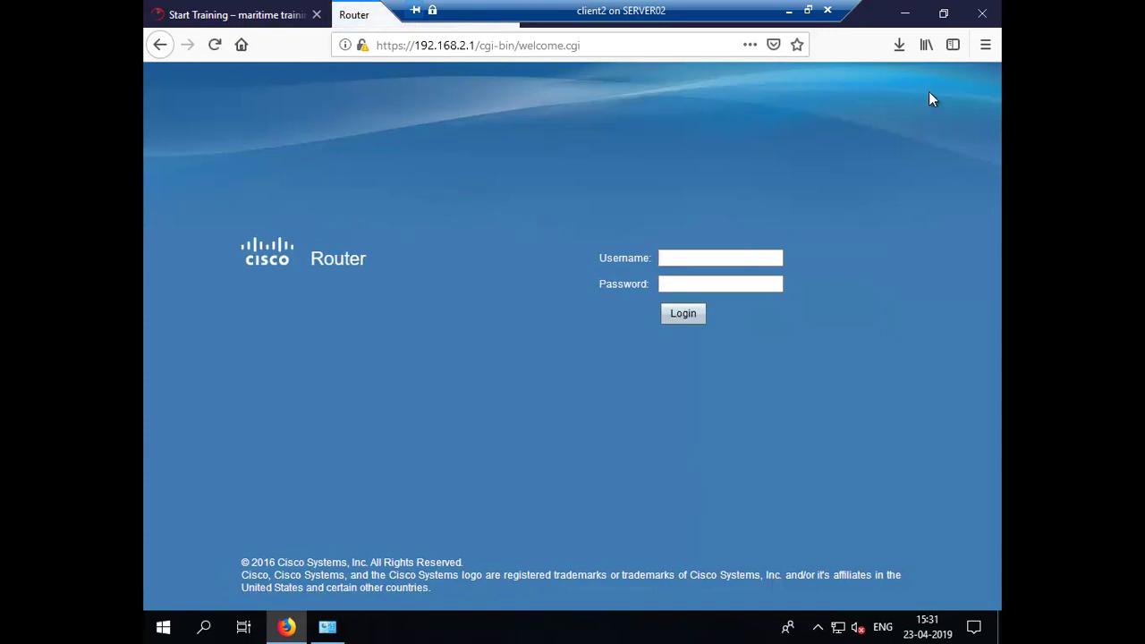
{"action": "left_click", "coordinate": [982, 16]}
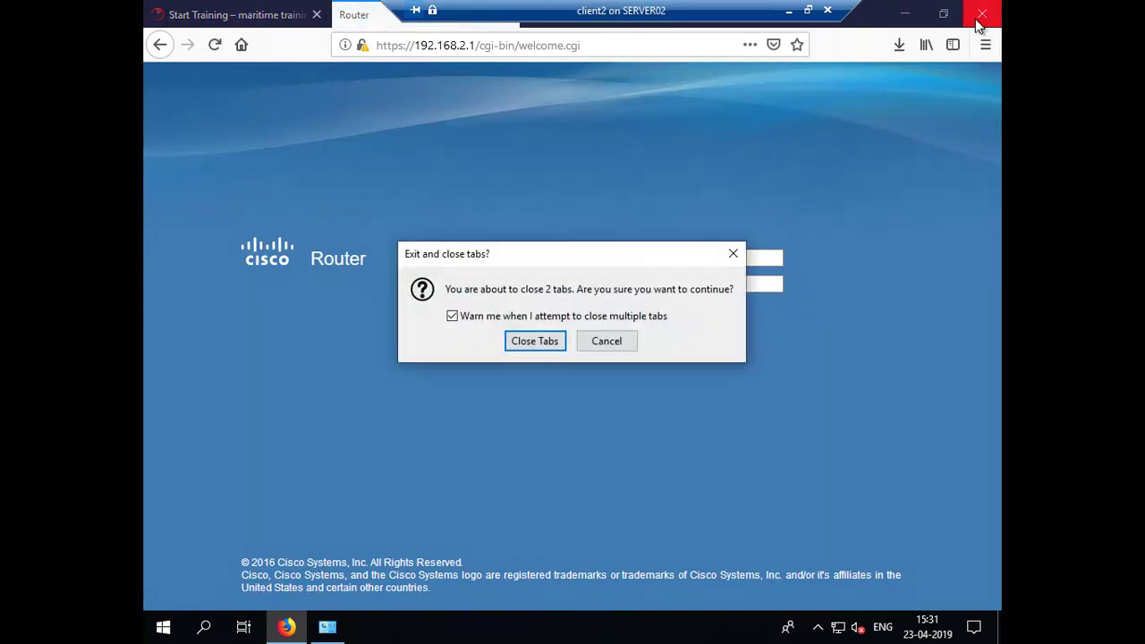
Step: Close Firefox's open tabs and restart client2, restarting anyway despite another signed-in user
{"action": "left_click", "coordinate": [533, 344]}
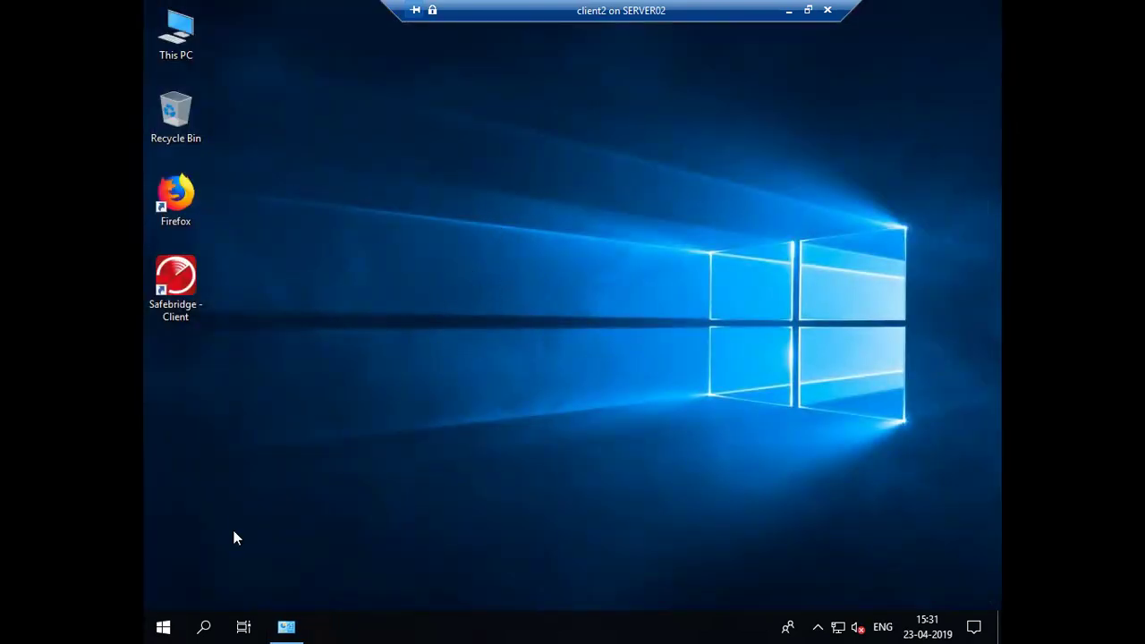
{"action": "left_click", "coordinate": [162, 629]}
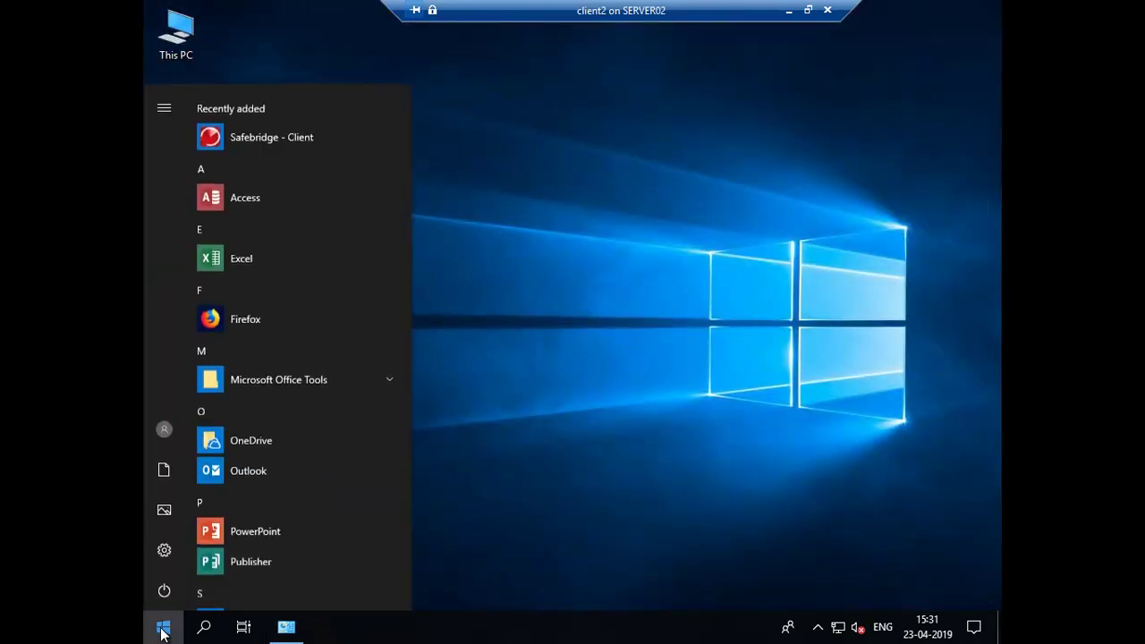
{"action": "left_click", "coordinate": [163, 590]}
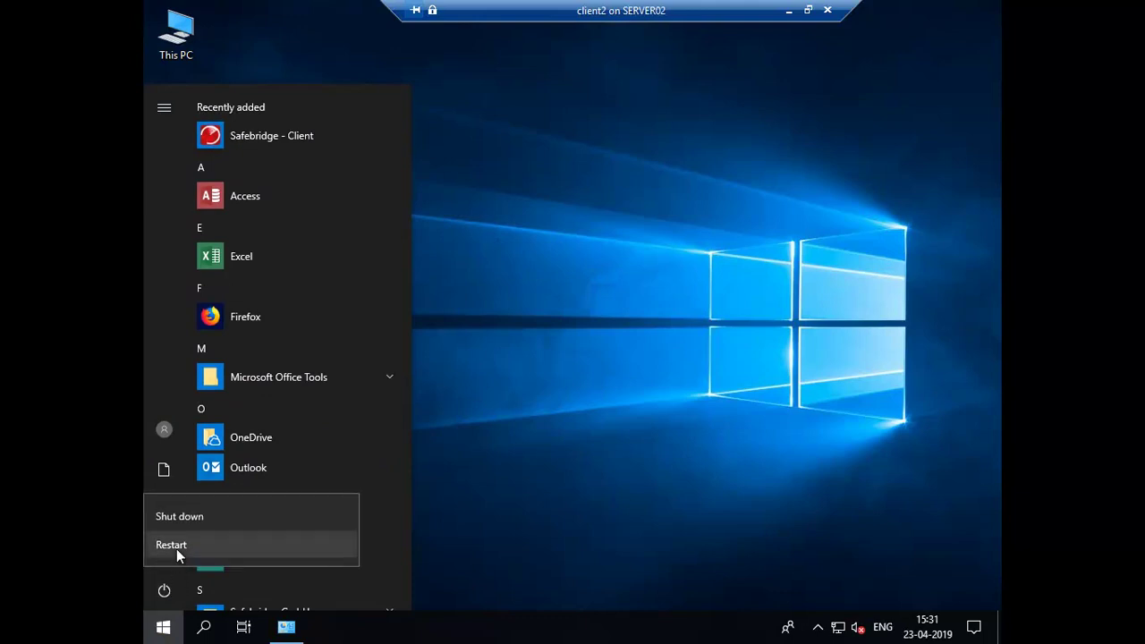
{"action": "left_click", "coordinate": [177, 547]}
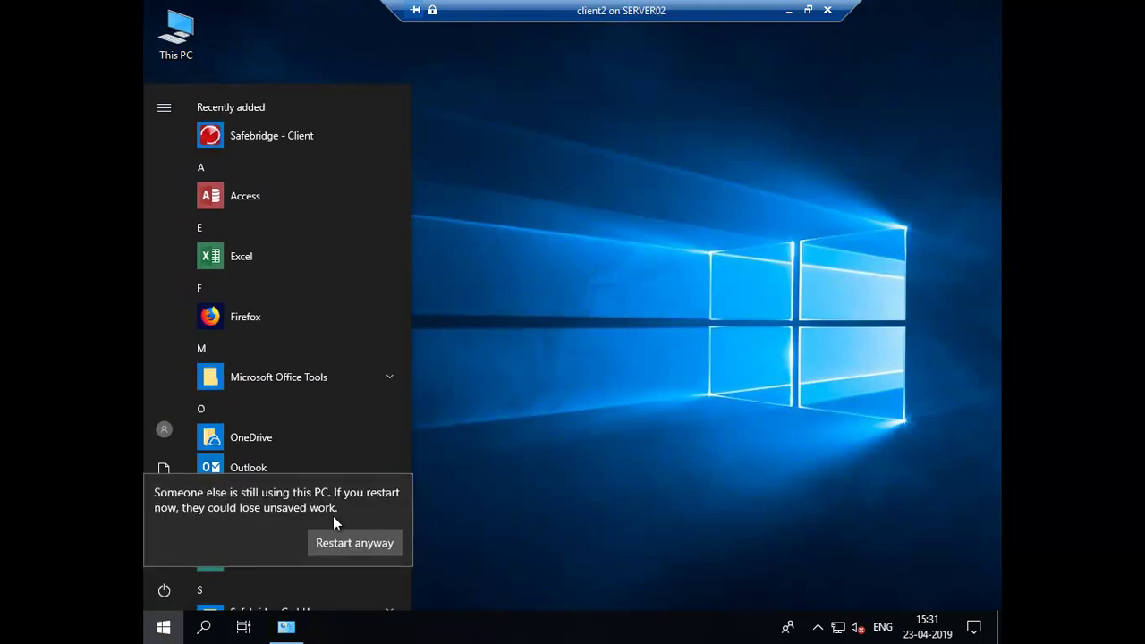
{"action": "left_click", "coordinate": [331, 548]}
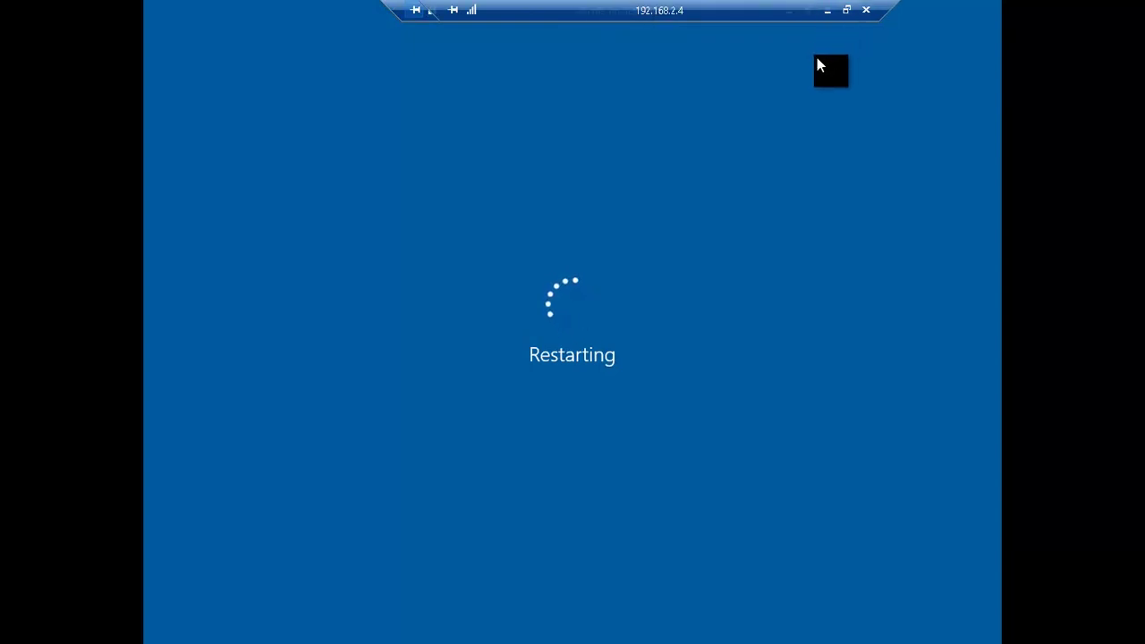
Step: Run gpupdate /force in the server's command prompt, then switch back to the rebooting client2 window
{"action": "left_click", "coordinate": [789, 12]}
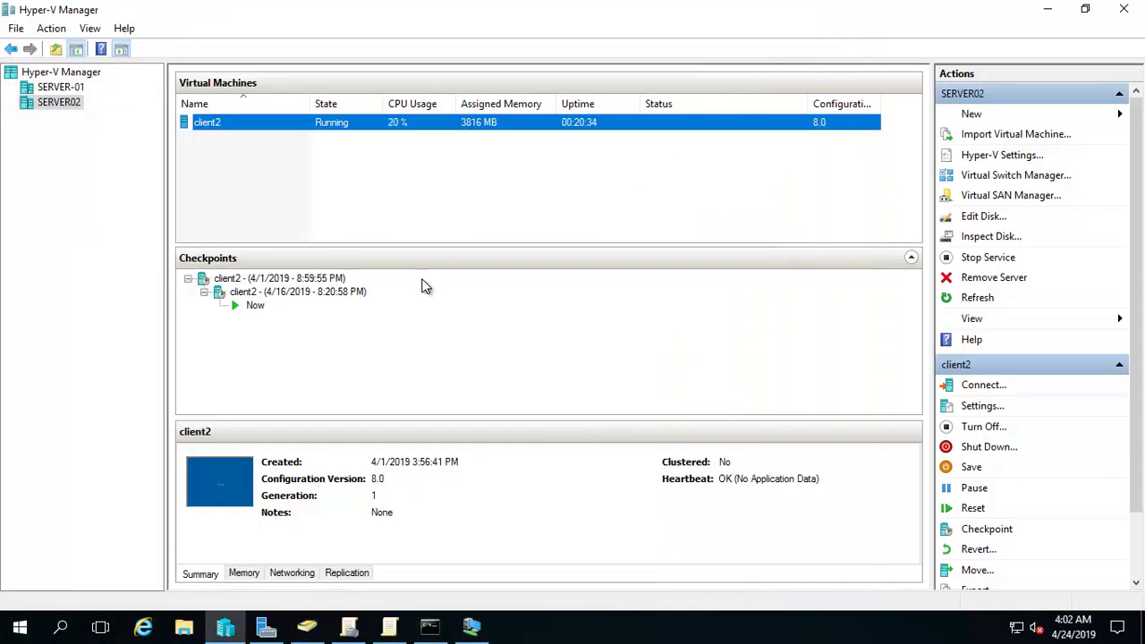
{"action": "left_click", "coordinate": [472, 626]}
{"action": "left_click", "coordinate": [305, 263]}
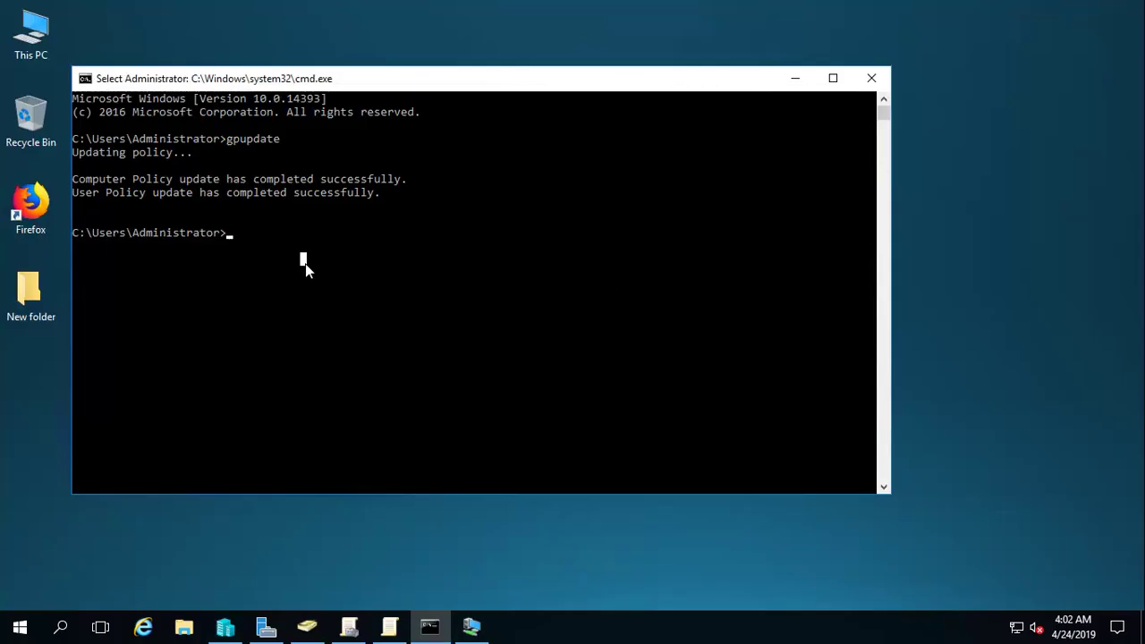
{"action": "type", "text": "gpupdate"}
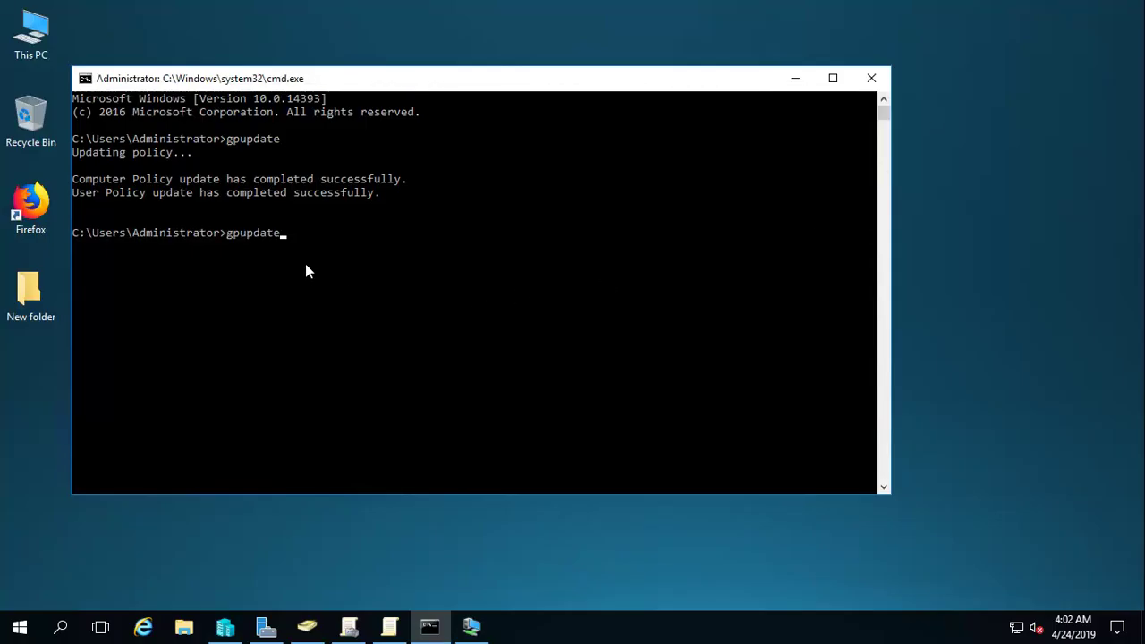
{"action": "type", "text": " /force"}
{"action": "key", "text": "Return"}
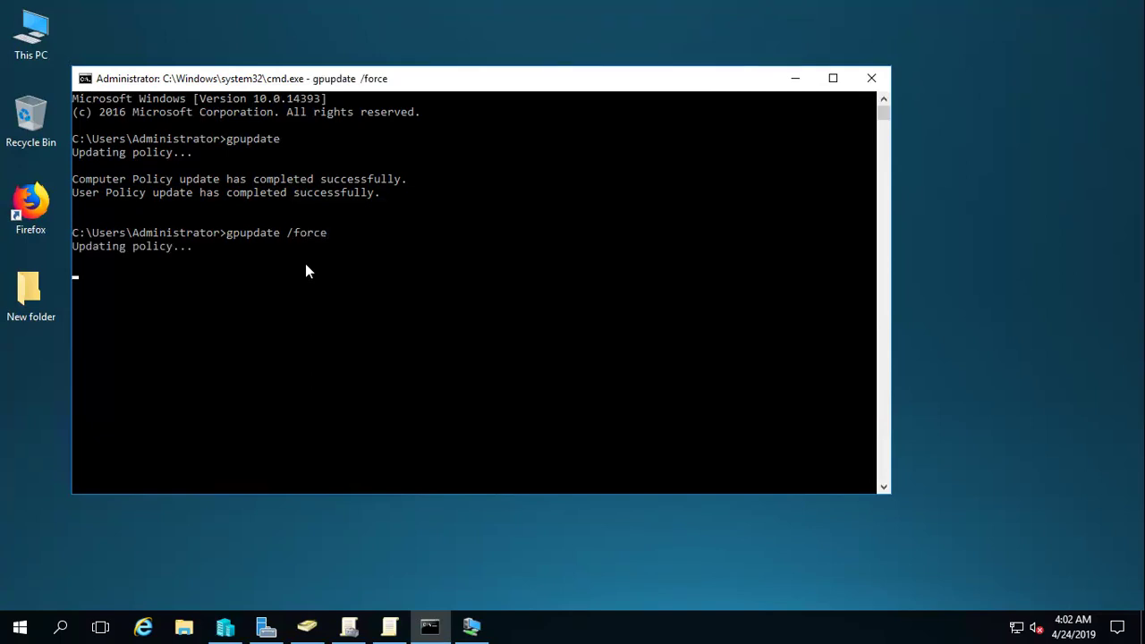
{"action": "key", "text": "alt+Tab"}
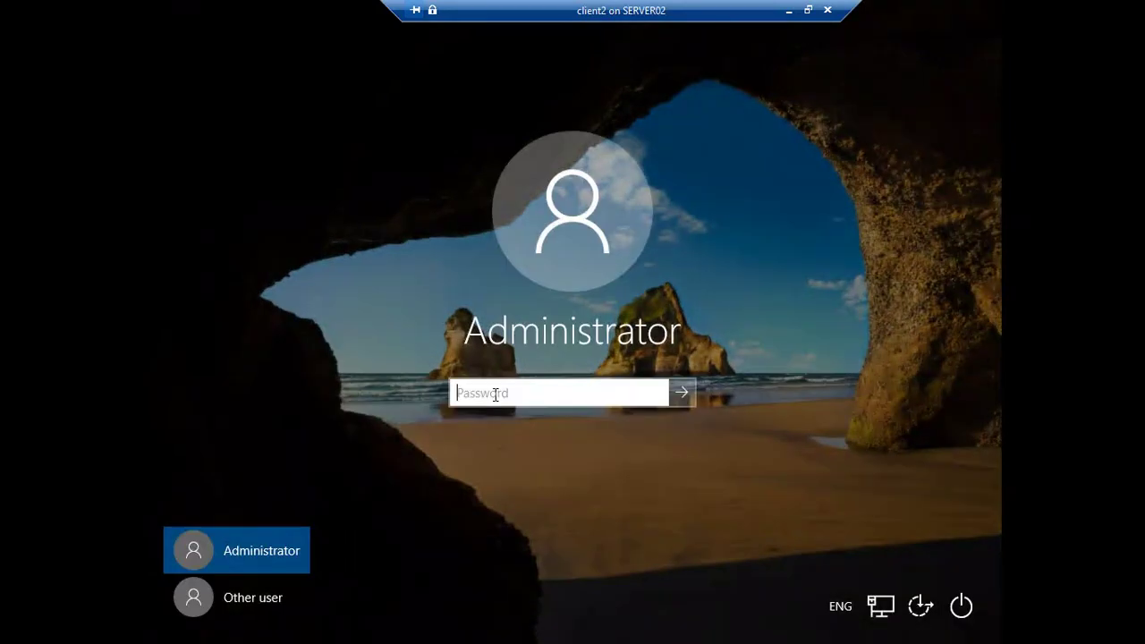
Step: Sign in to client2 as Administrator, launch Firefox and load 192.168.2.1, which fails to connect
{"action": "type", "text": "Pa$"}
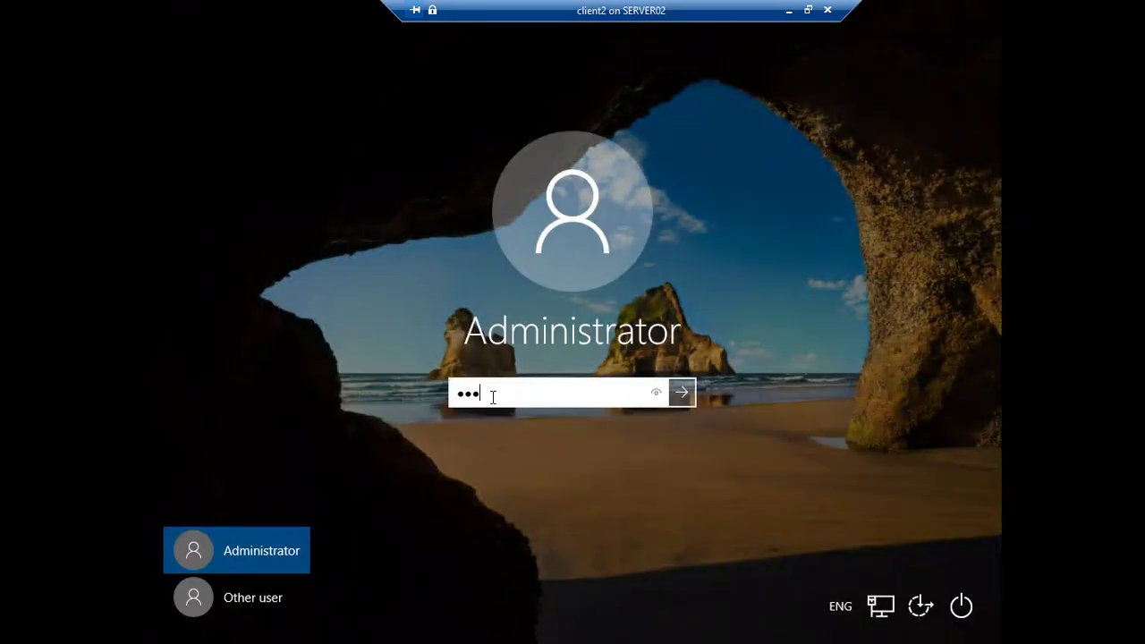
{"action": "type", "text": "$w0rd"}
{"action": "key", "text": "Return"}
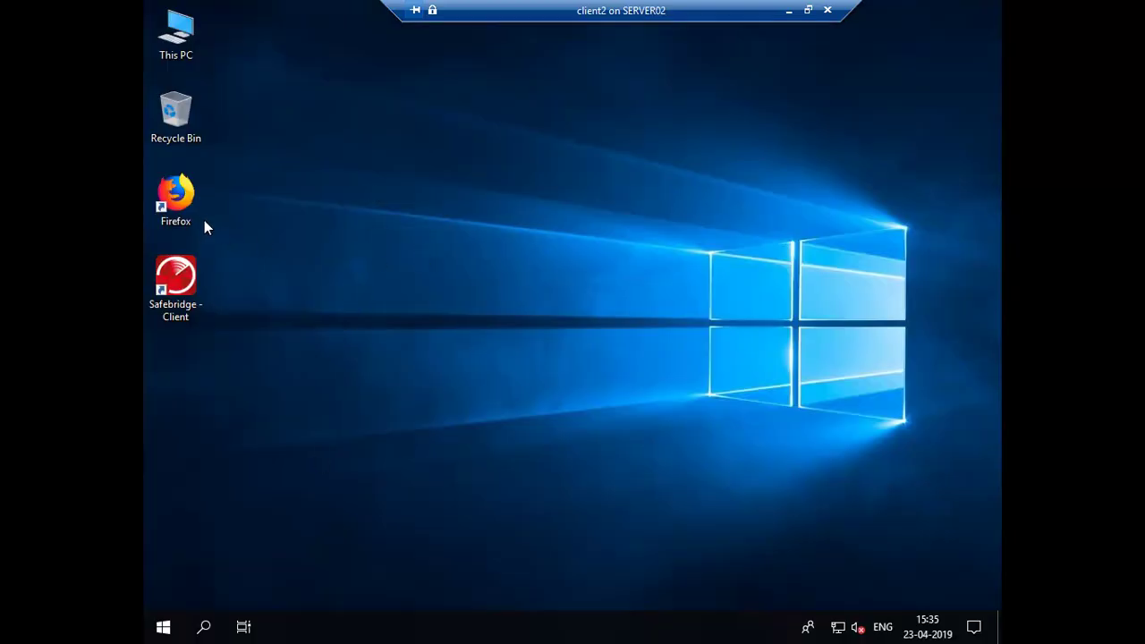
{"action": "double_click", "coordinate": [185, 201]}
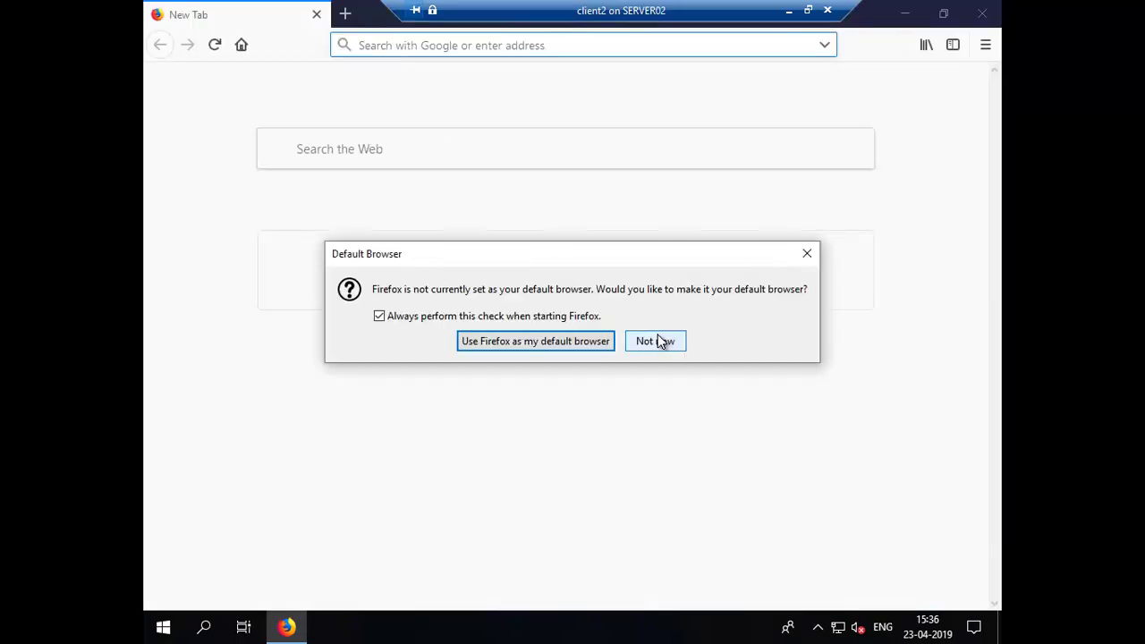
{"action": "left_click", "coordinate": [658, 341]}
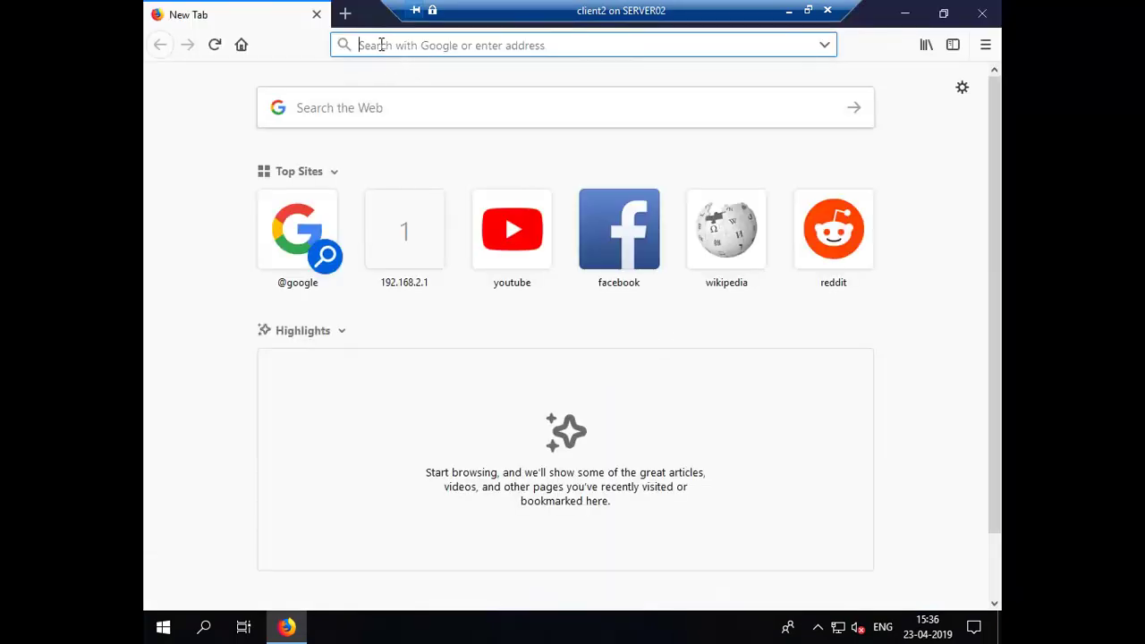
{"action": "type", "text": "192"}
{"action": "key", "text": "Right"}
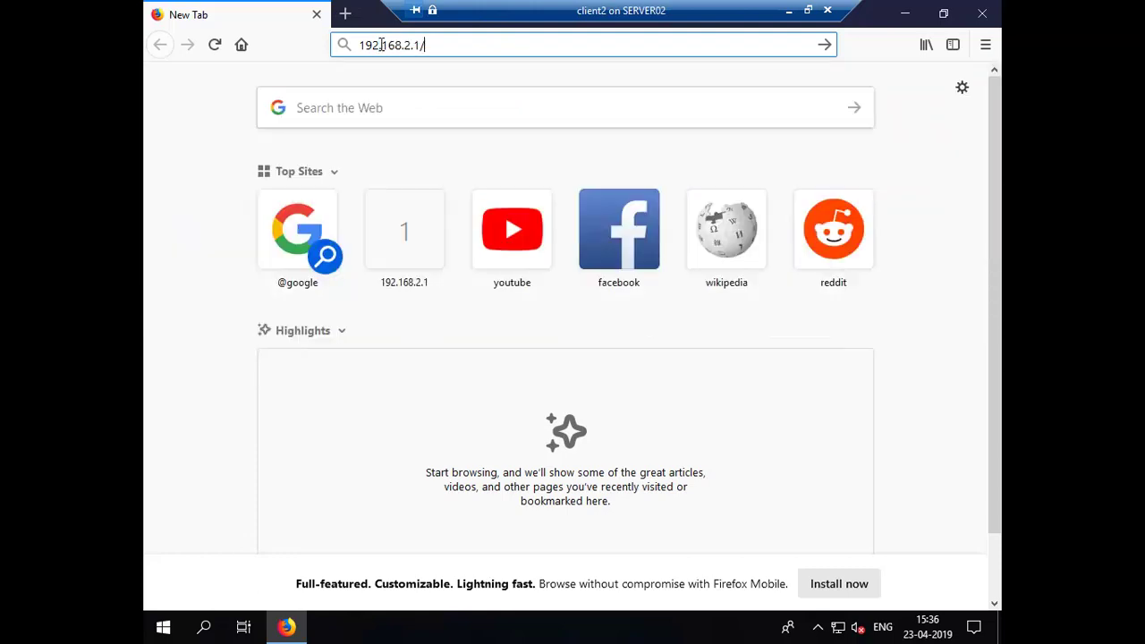
{"action": "key", "text": "Return"}
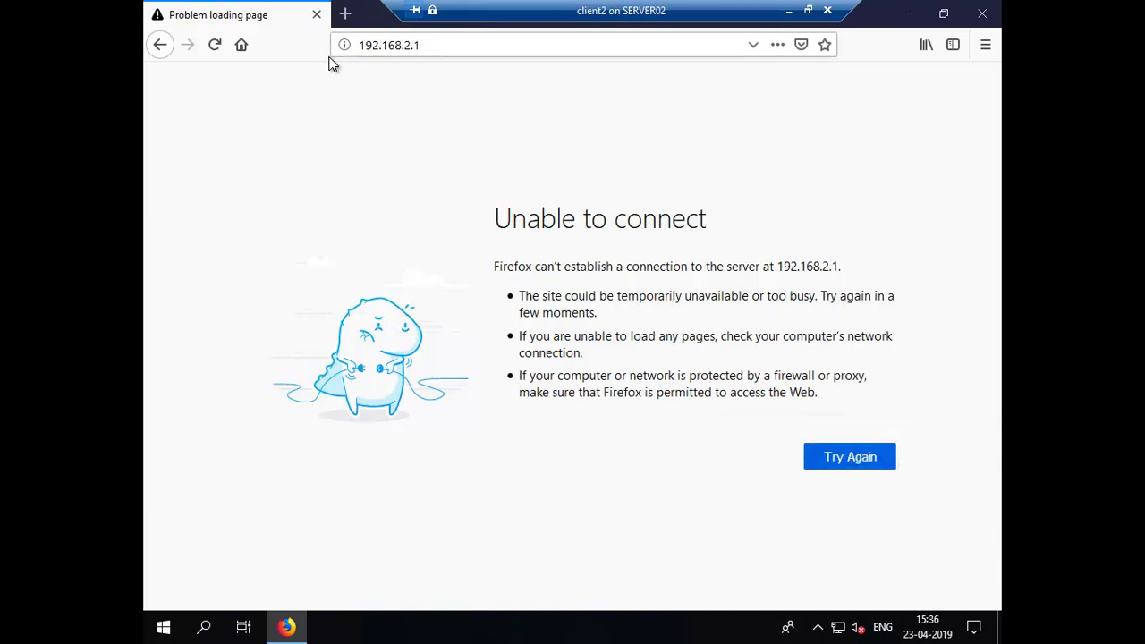
{"action": "left_click", "coordinate": [358, 52]}
{"action": "key", "text": "Home"}
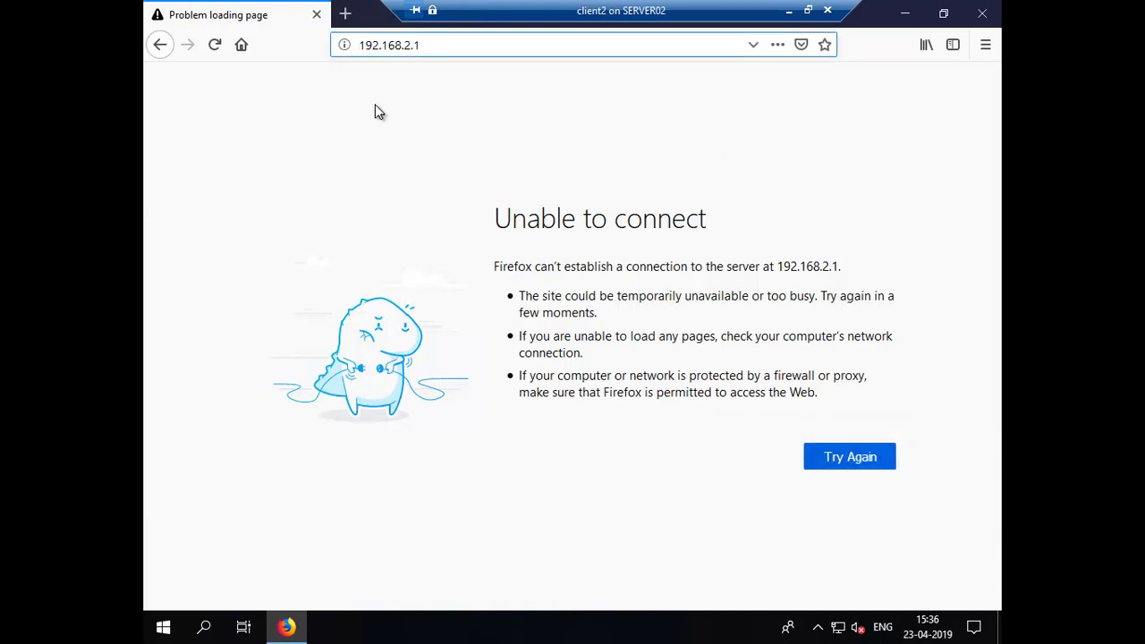
{"action": "type", "text": "htt"}
{"action": "type", "text": "ps://"}
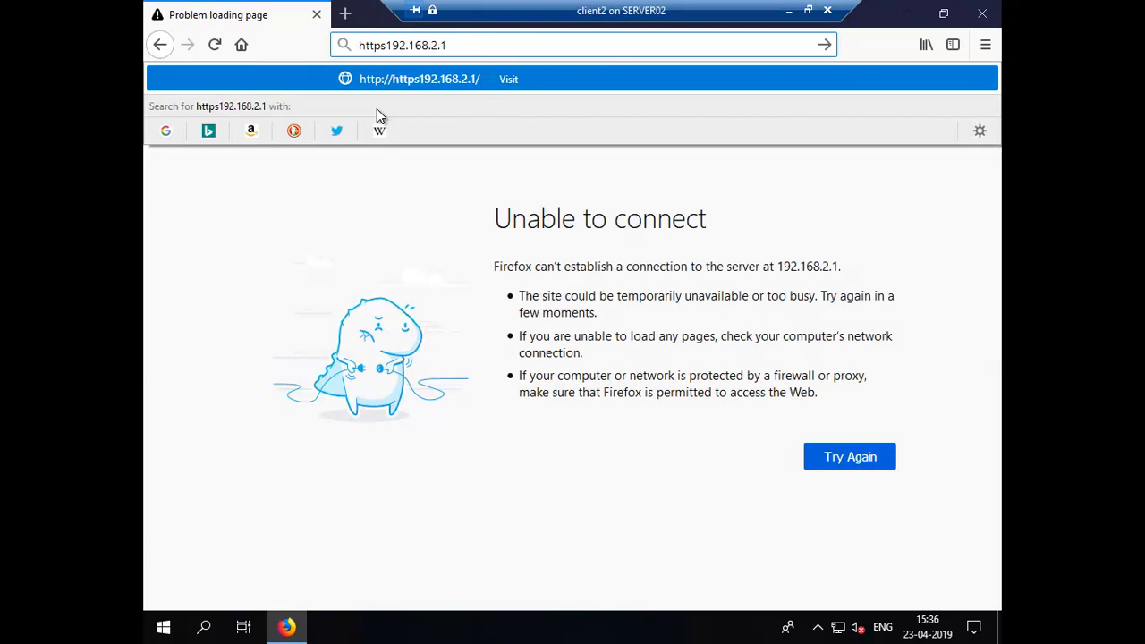
{"action": "key", "text": "Return"}
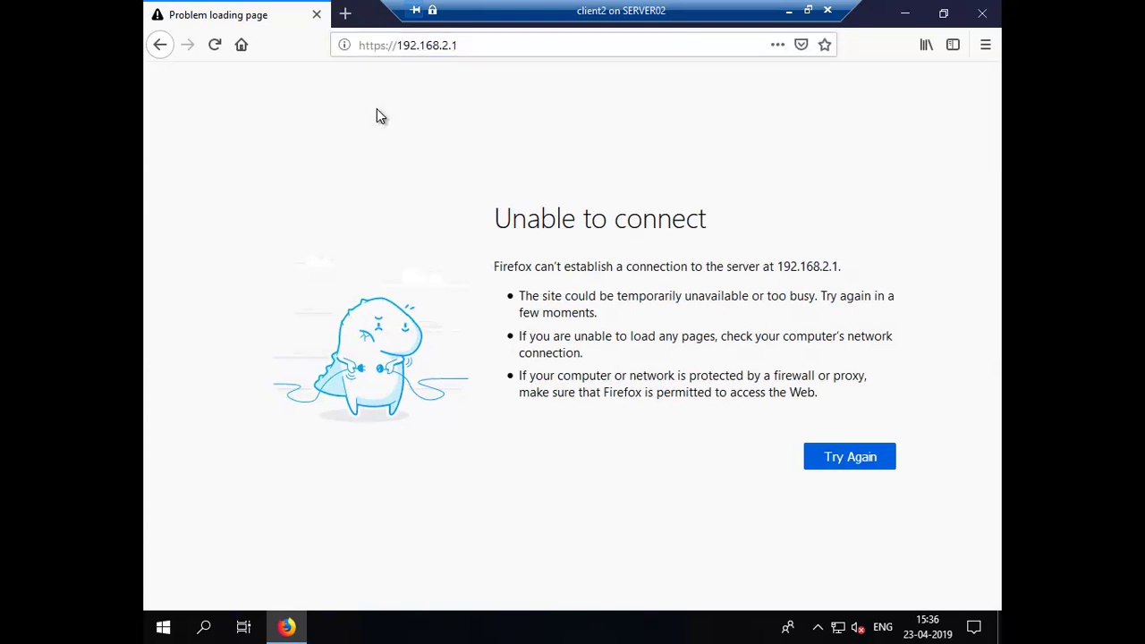
{"action": "left_click", "coordinate": [407, 47]}
{"action": "type", "text": "www.google.com/"}
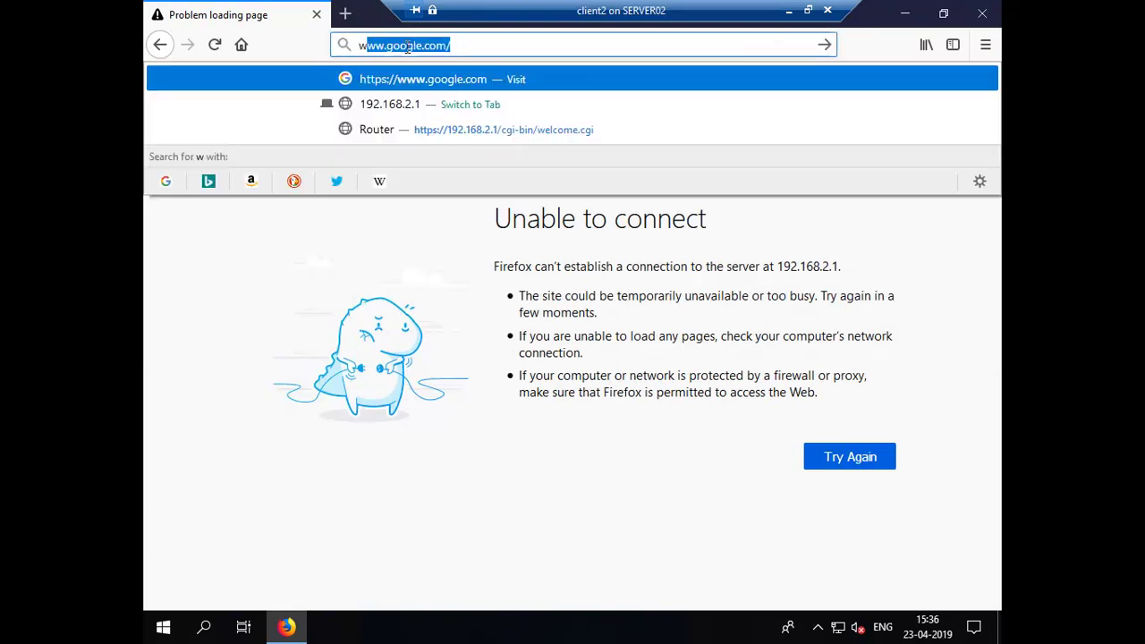
{"action": "key", "text": "Return"}
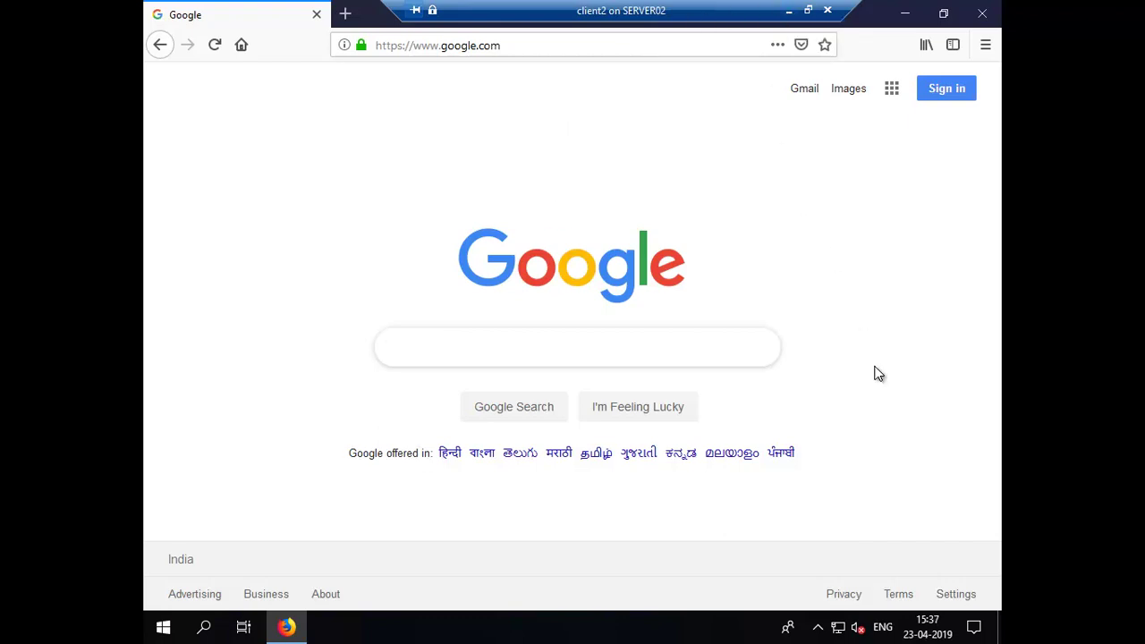
{"action": "right_click", "coordinate": [839, 628]}
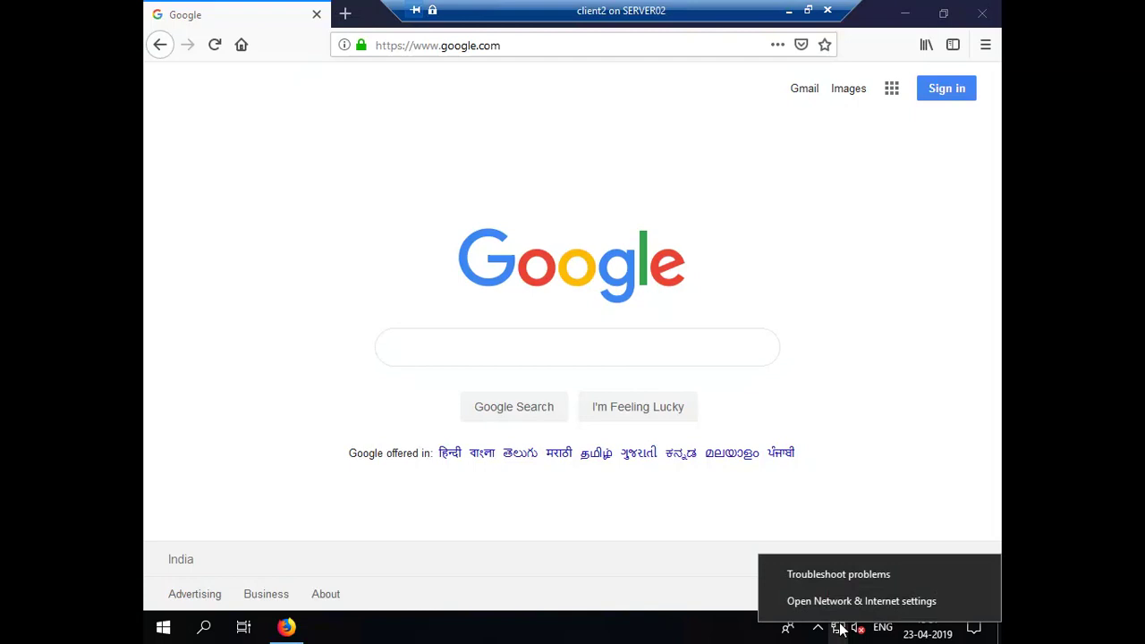
{"action": "left_click", "coordinate": [844, 602]}
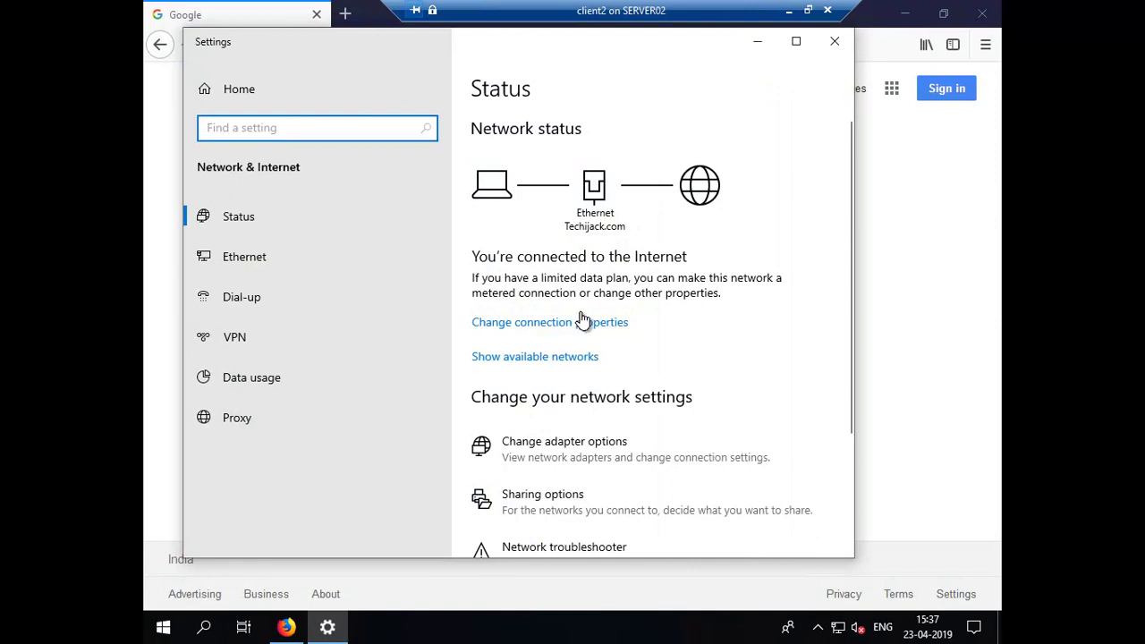
{"action": "left_click", "coordinate": [544, 455]}
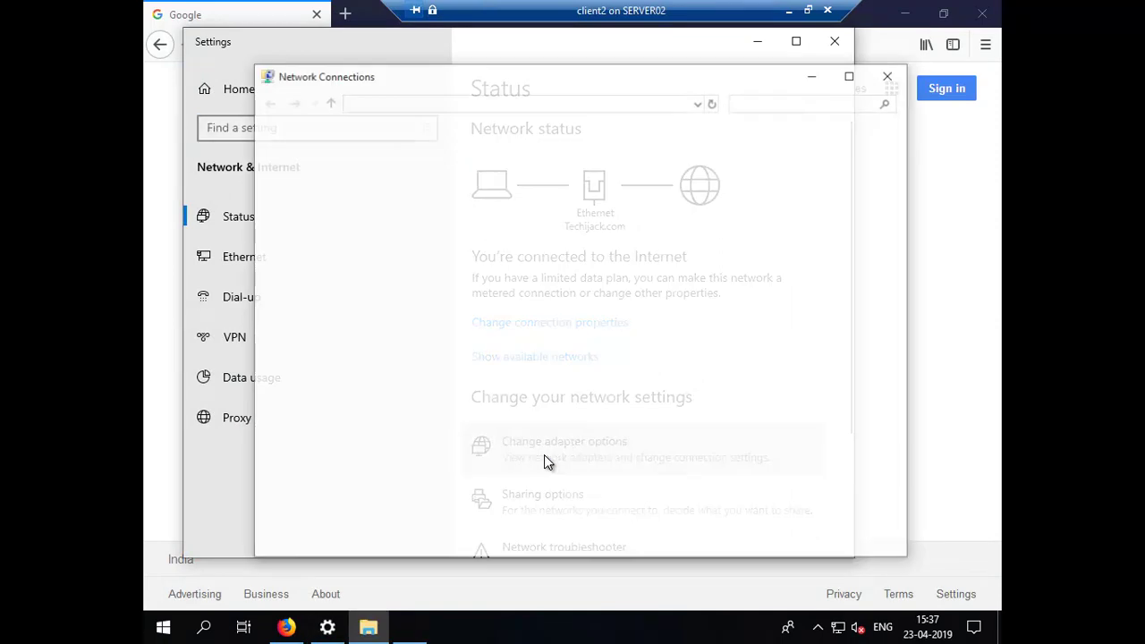
{"action": "right_click", "coordinate": [318, 183]}
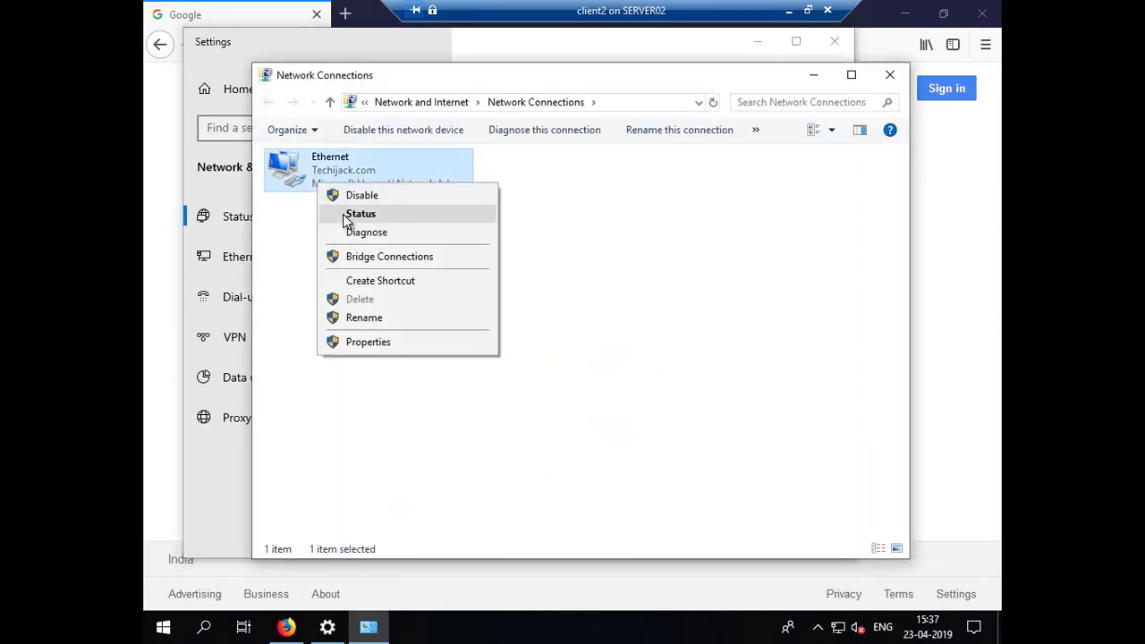
{"action": "left_click", "coordinate": [345, 213]}
{"action": "left_click", "coordinate": [470, 304]}
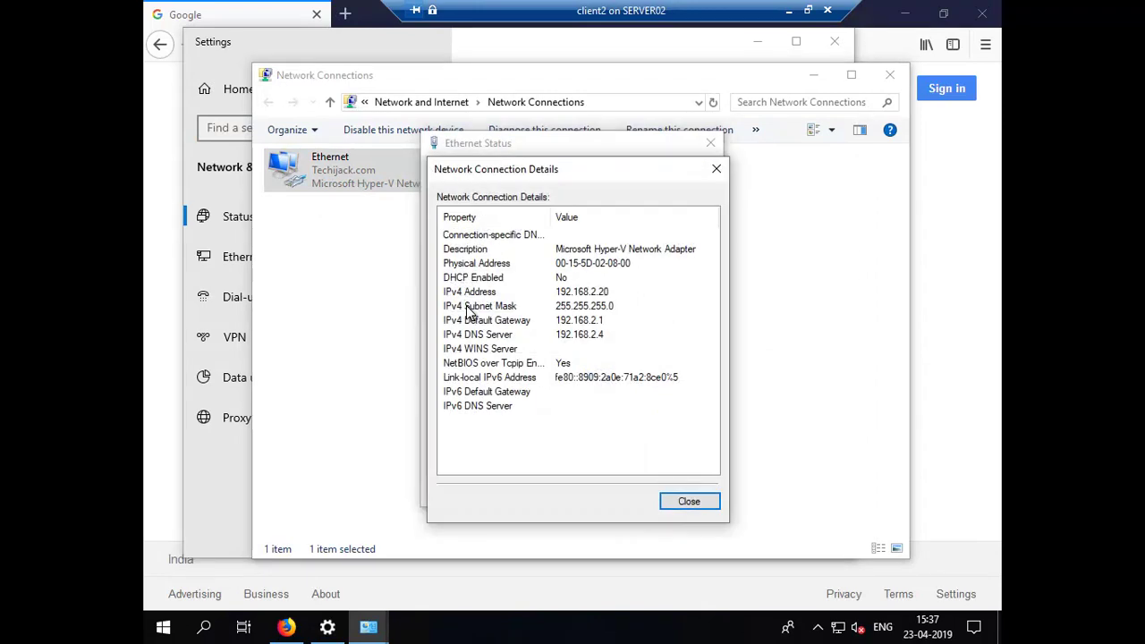
{"action": "left_click", "coordinate": [592, 297]}
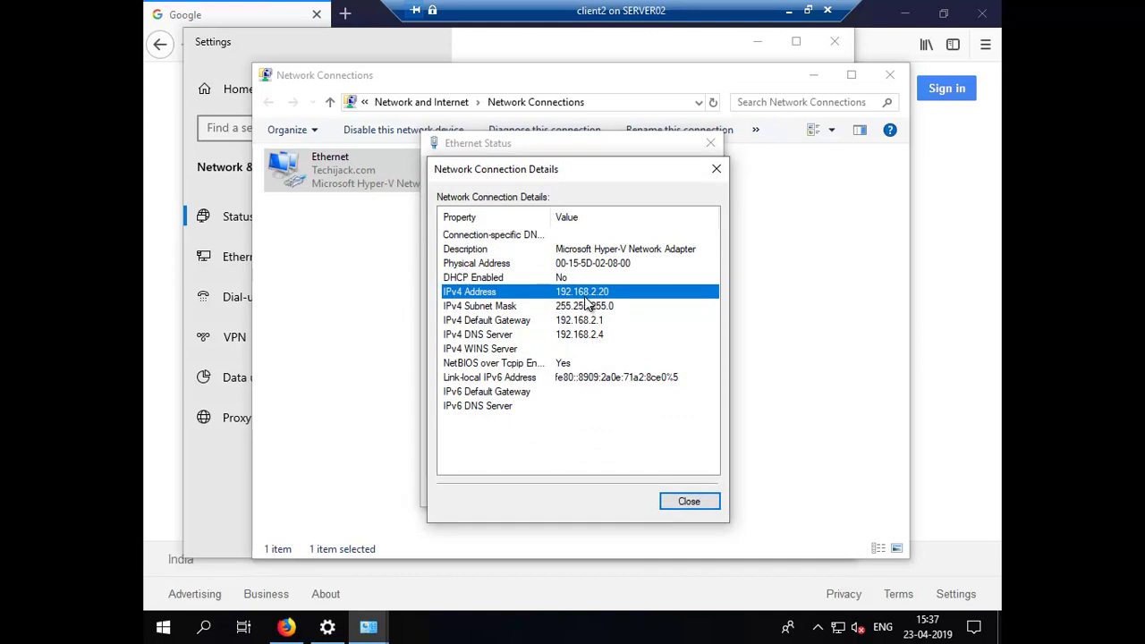
{"action": "left_click", "coordinate": [691, 502]}
{"action": "left_click", "coordinate": [691, 502]}
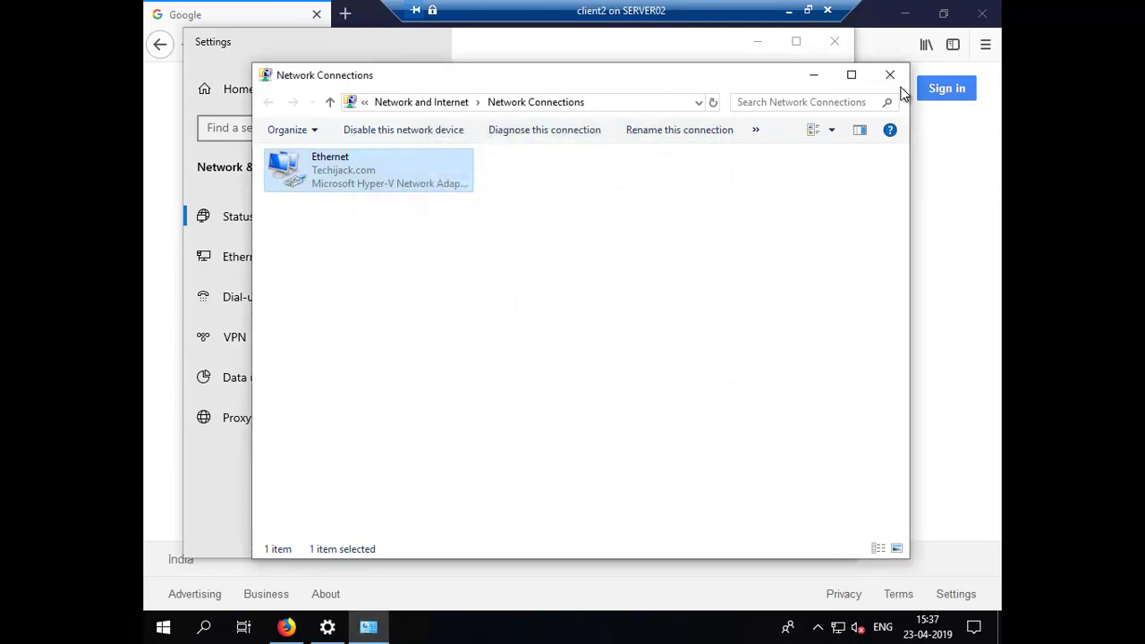
{"action": "left_click", "coordinate": [891, 77]}
{"action": "left_click", "coordinate": [831, 44]}
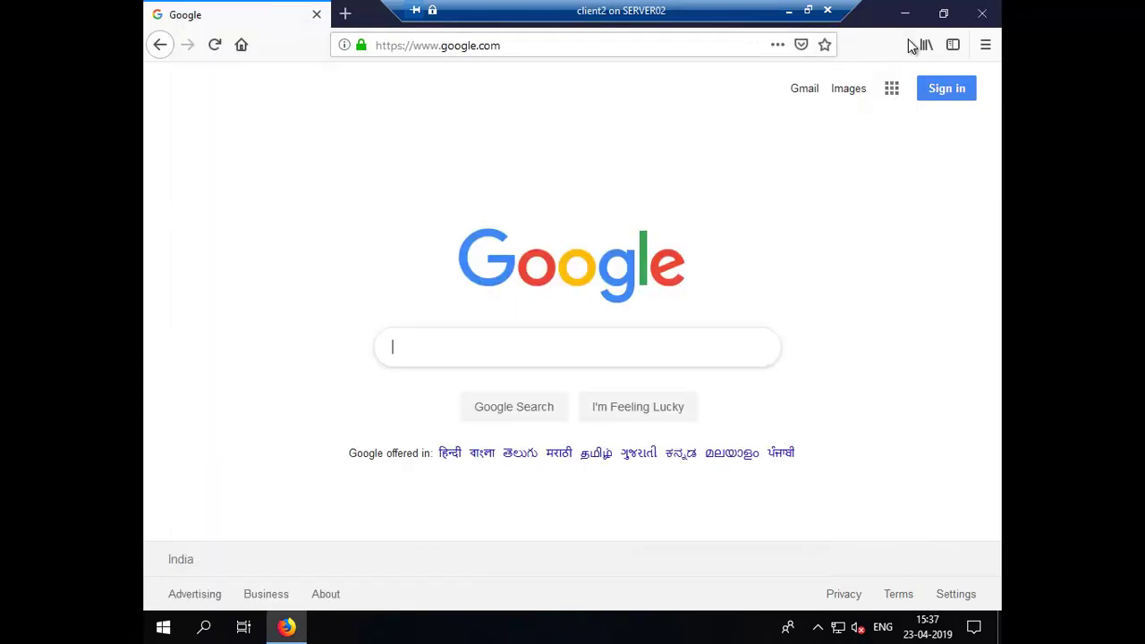
Step: Minimize the client session, close the command prompt, and load 192.168.2.1/ in Internet Explorer
{"action": "left_click", "coordinate": [789, 12]}
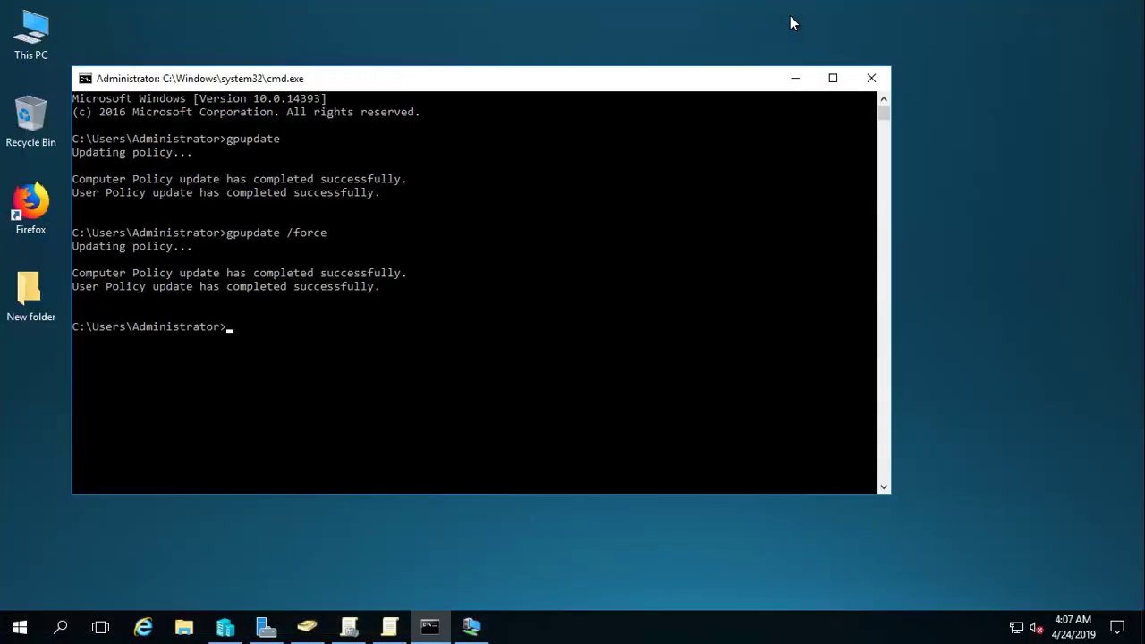
{"action": "left_click", "coordinate": [877, 79]}
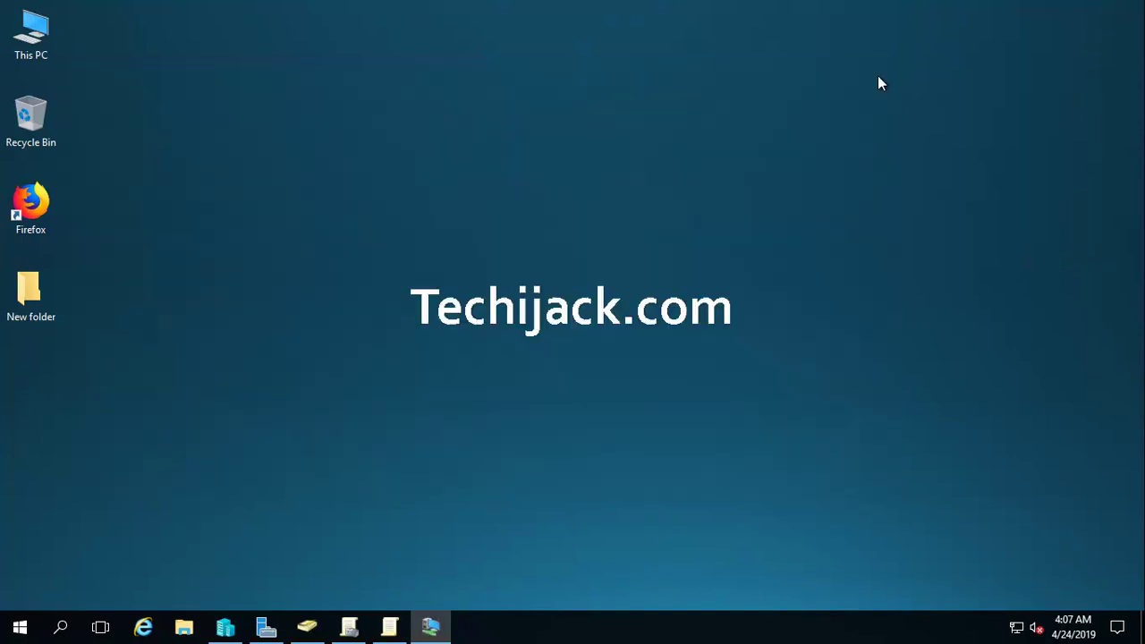
{"action": "mouse_move", "coordinate": [572, 5]}
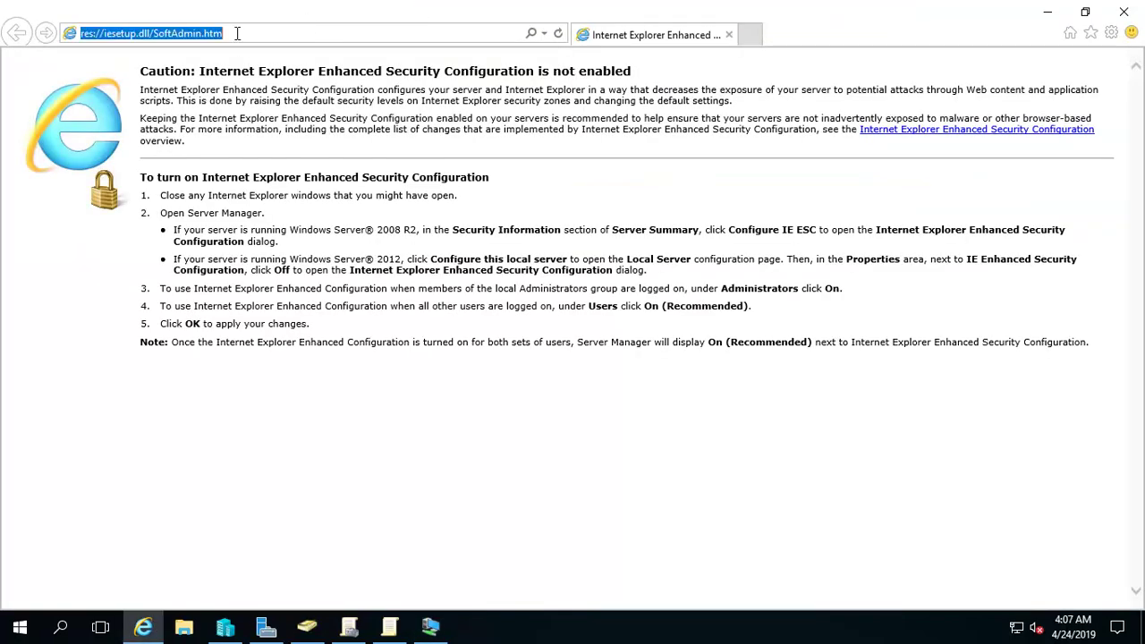
{"action": "type", "text": "192.168.2.1/"}
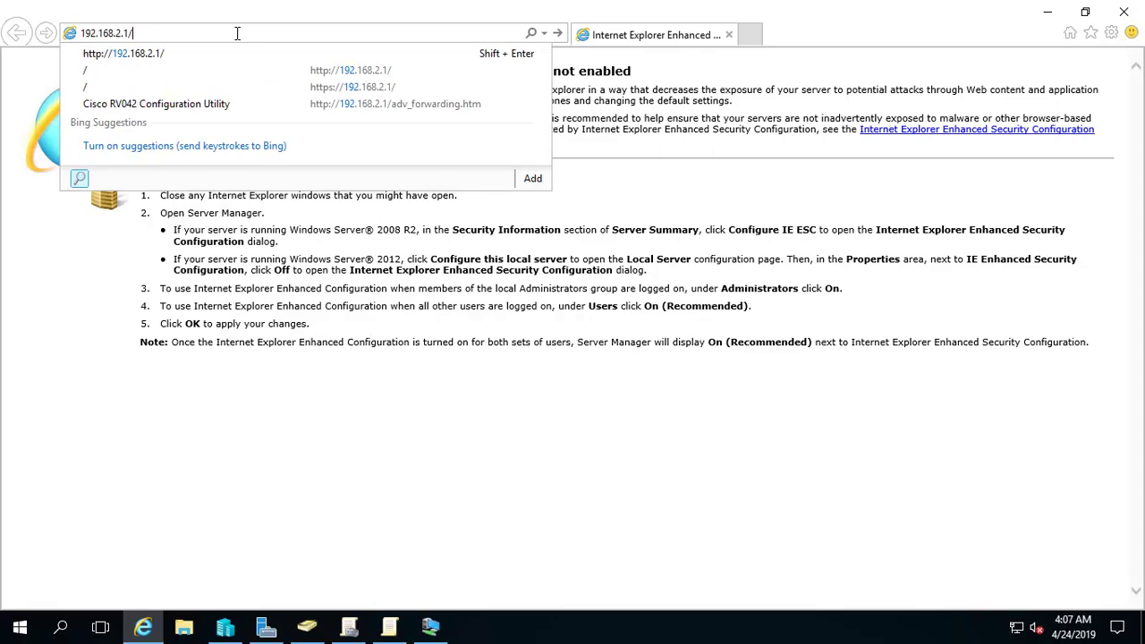
{"action": "key", "text": "Return"}
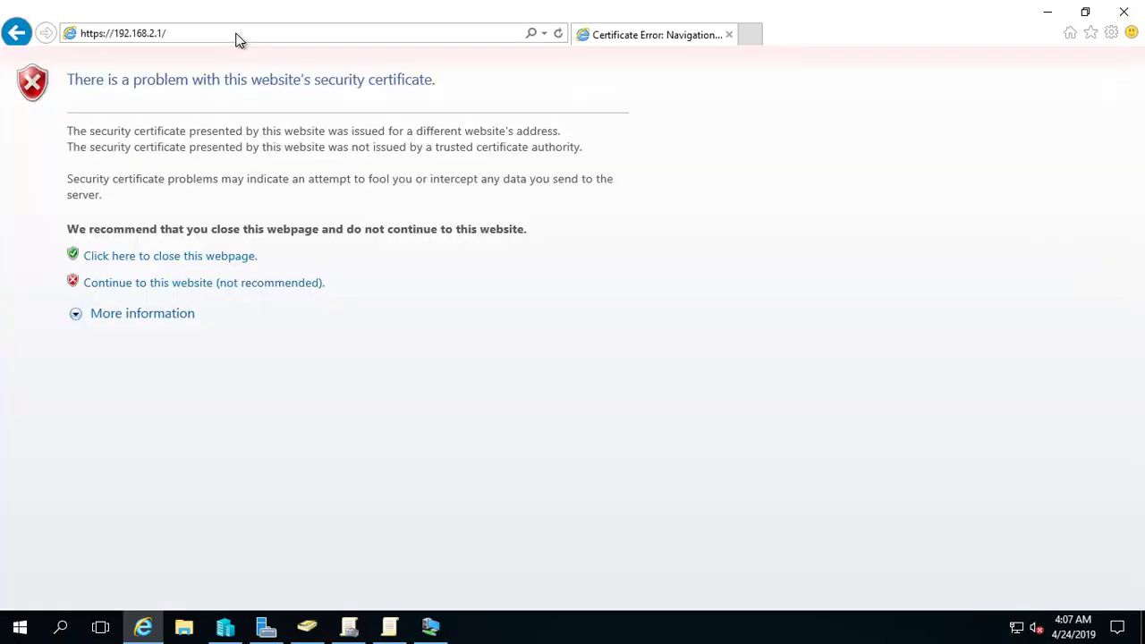
Step: Proceed past the certificate warning and log in with the router's admin password
{"action": "left_click", "coordinate": [176, 288]}
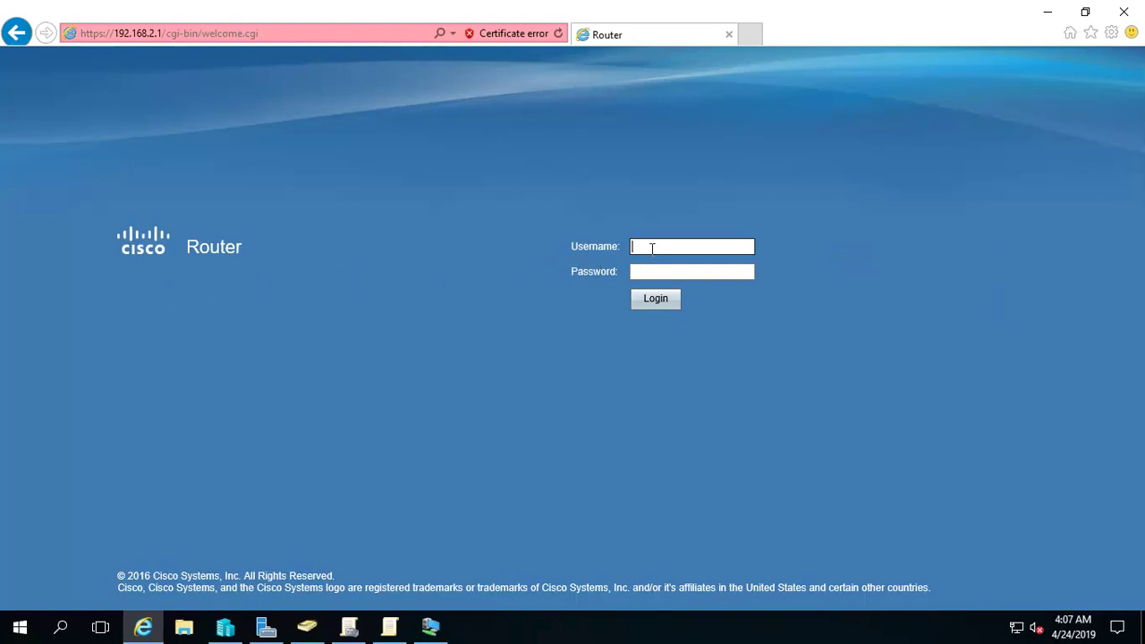
{"action": "type", "text": "cisco"}
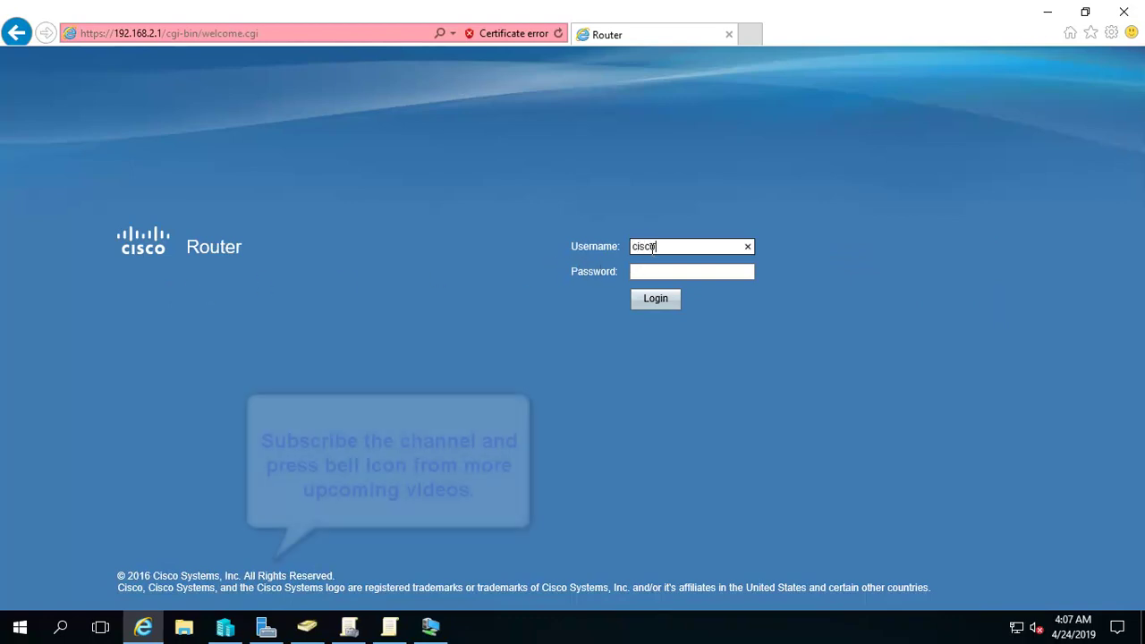
{"action": "key", "text": "Return"}
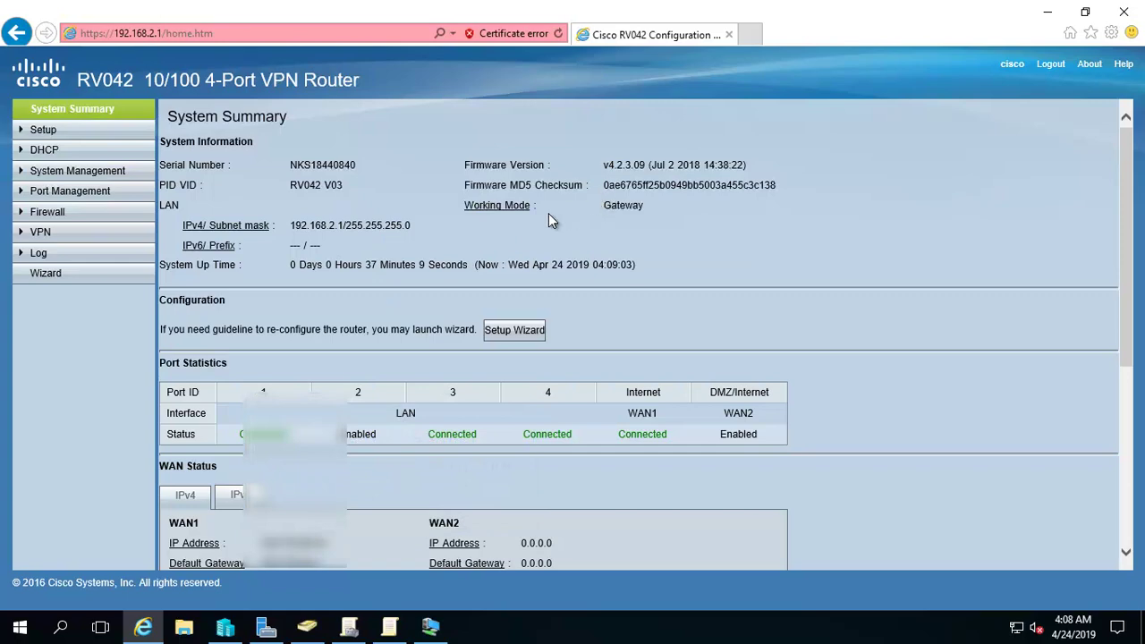
{"action": "scroll", "coordinate": [469, 231], "scroll_direction": "down", "scroll_amount": 5}
{"action": "scroll", "coordinate": [469, 231], "scroll_direction": "up", "scroll_amount": 5}
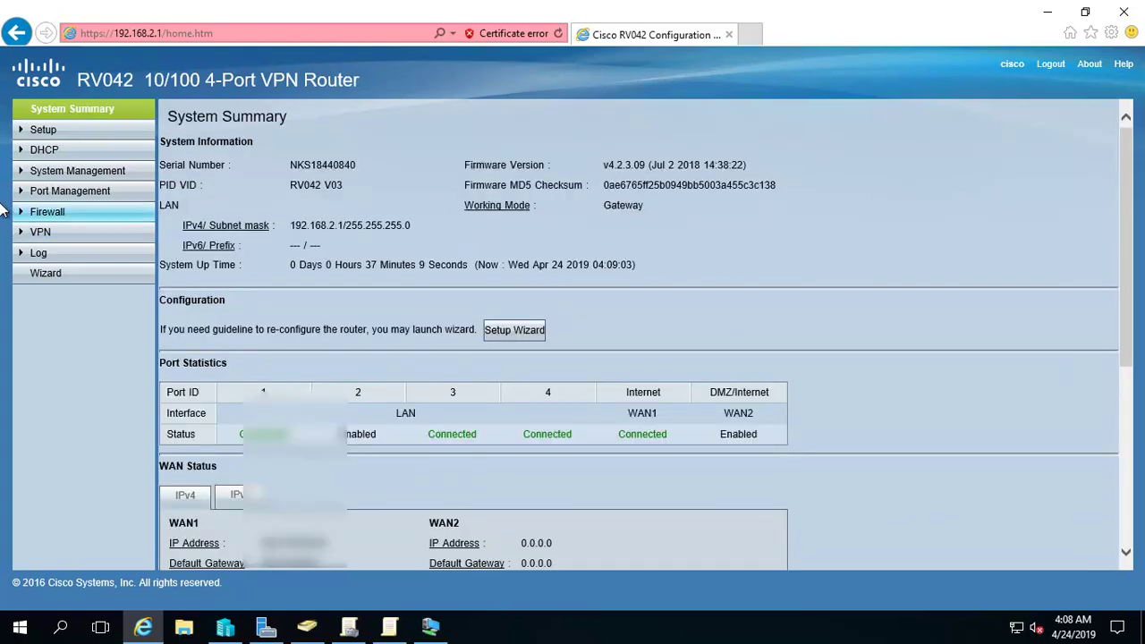
Step: Open the router's Firewall General page and check Remote Management is enabled on port 4438
{"action": "left_click", "coordinate": [40, 211]}
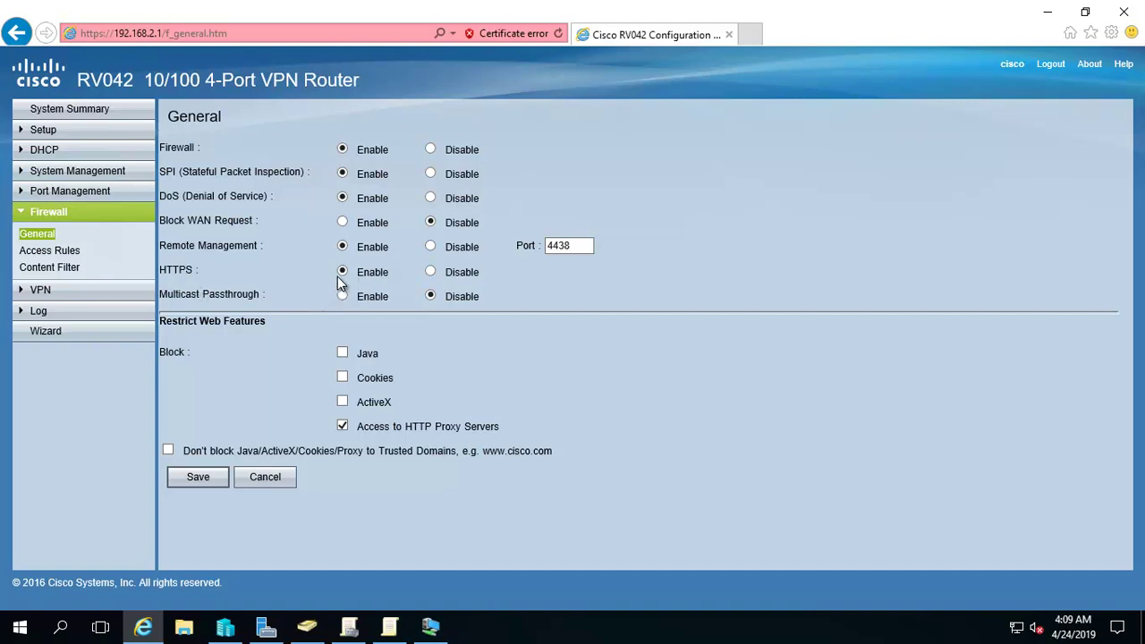
{"action": "left_click", "coordinate": [577, 247]}
{"action": "left_click", "coordinate": [750, 35]}
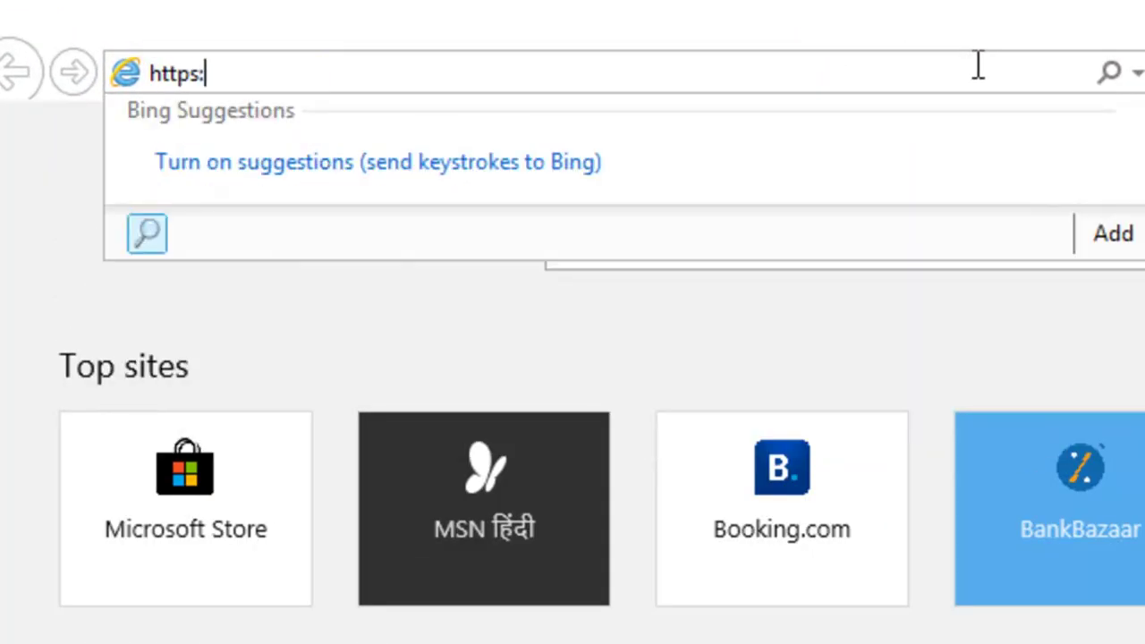
{"action": "type", "text": "//67"}
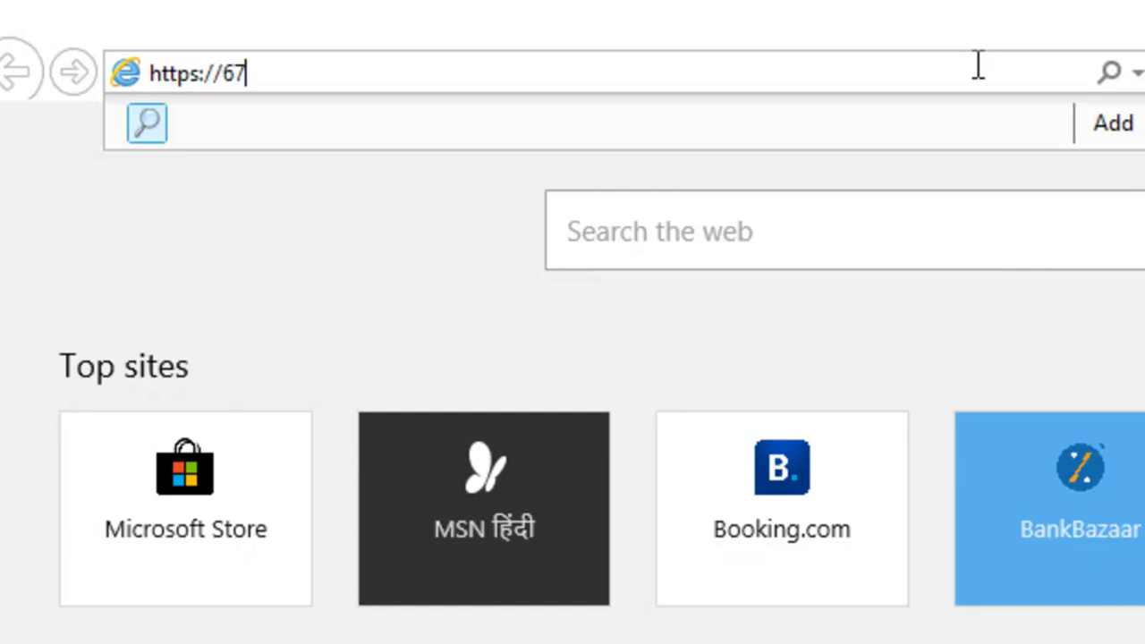
{"action": "type", "text": ".5.34.2"}
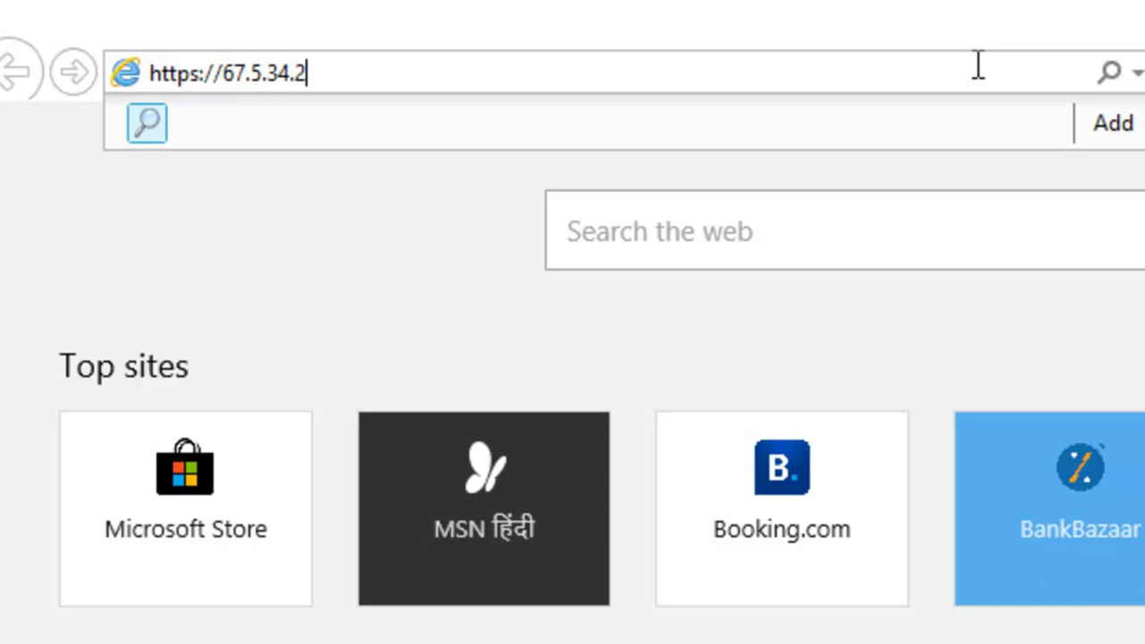
{"action": "type", "text": ":4438"}
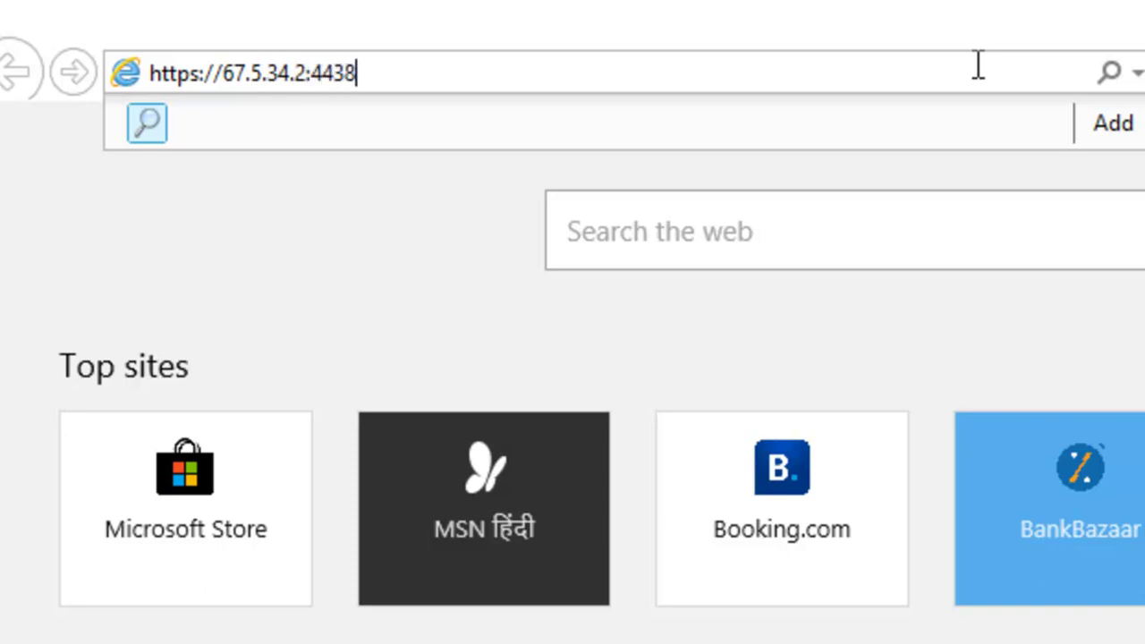
{"action": "type", "text": "8"}
{"action": "left_click_drag", "start_coordinate": [161, 73], "coordinate": [391, 73]}
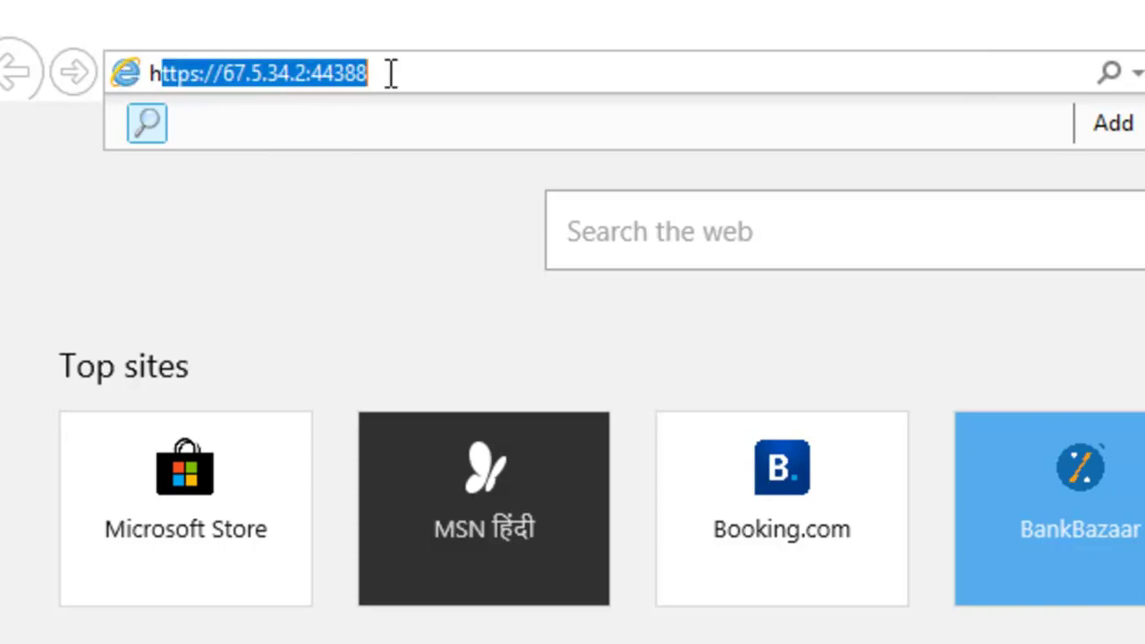